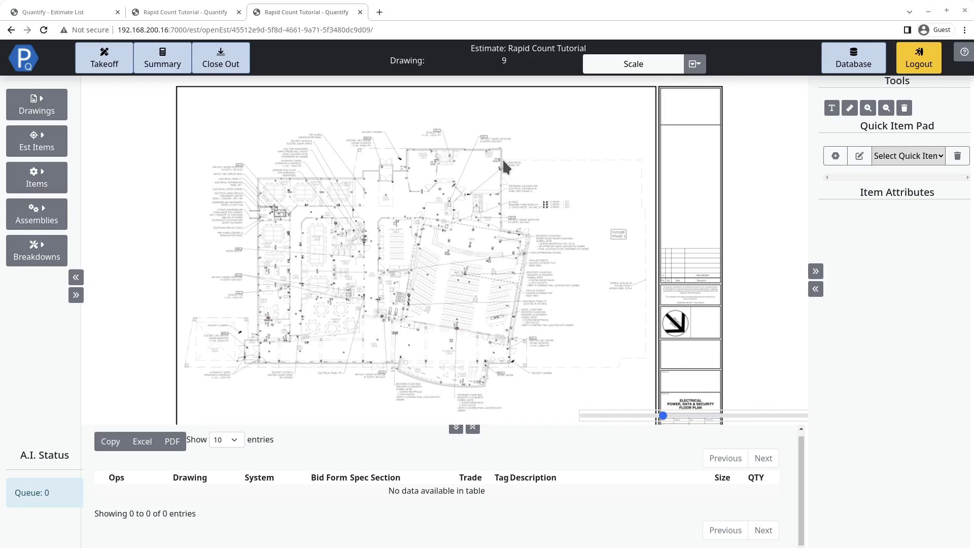
- Load the Conduit - EMT - Set Screw quick item pad
scroll(502, 159, up, 5)
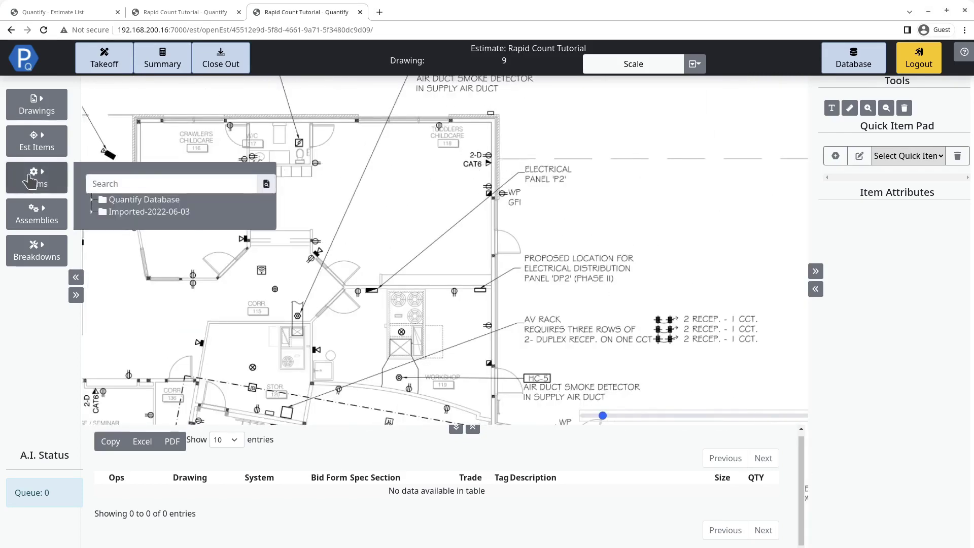
mouse_move(44, 205)
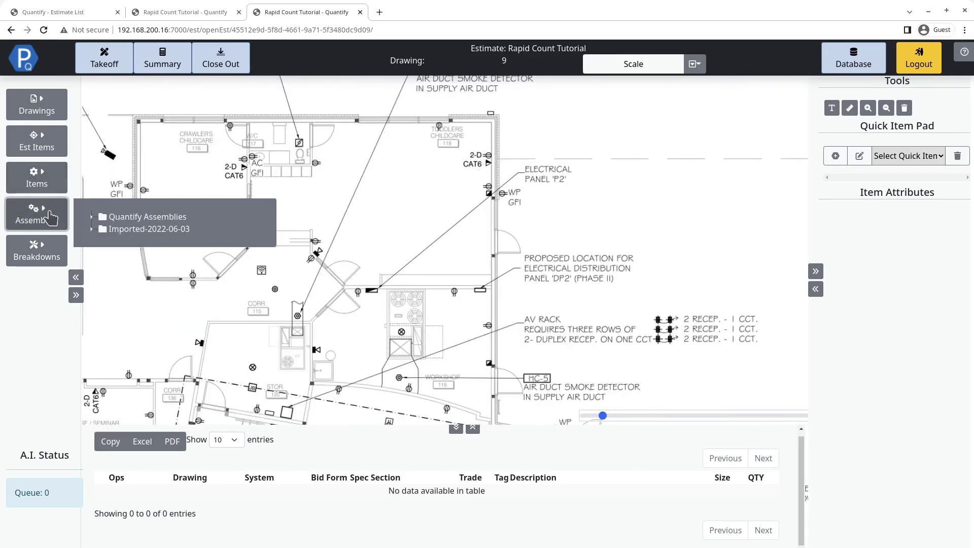
click(897, 161)
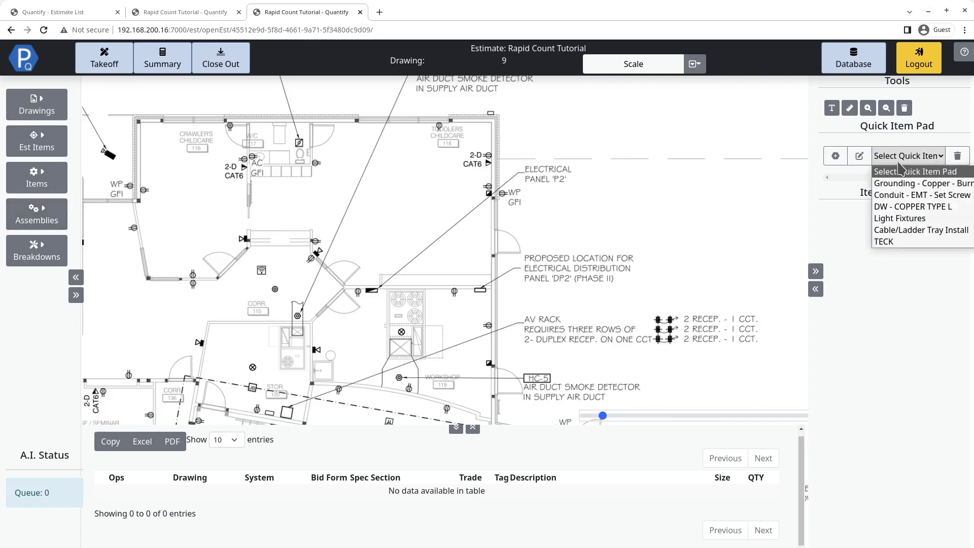
click(921, 195)
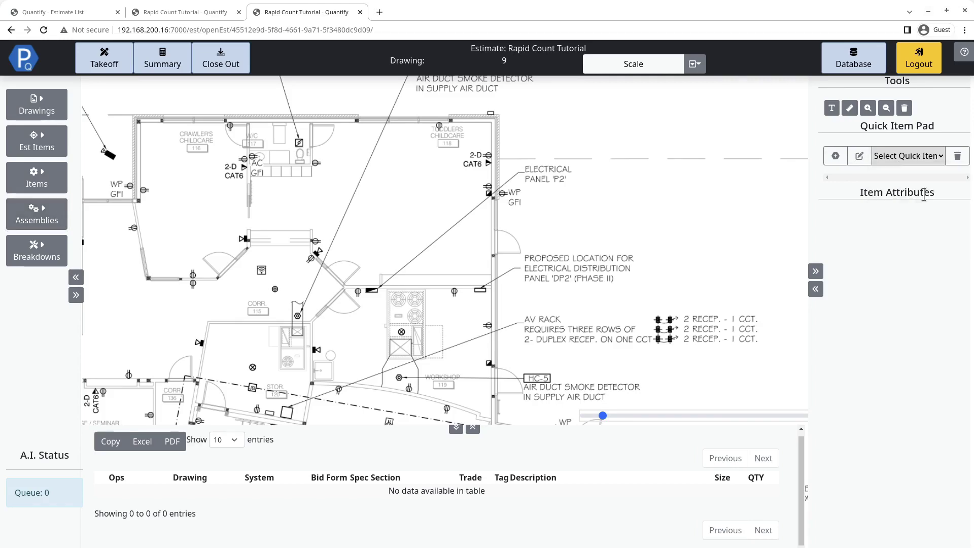
- Choose the Duplex Plug - 15A - Single Box - EMT item and set its drop length to 10 and gauge to #12
scroll(498, 187, up, 5)
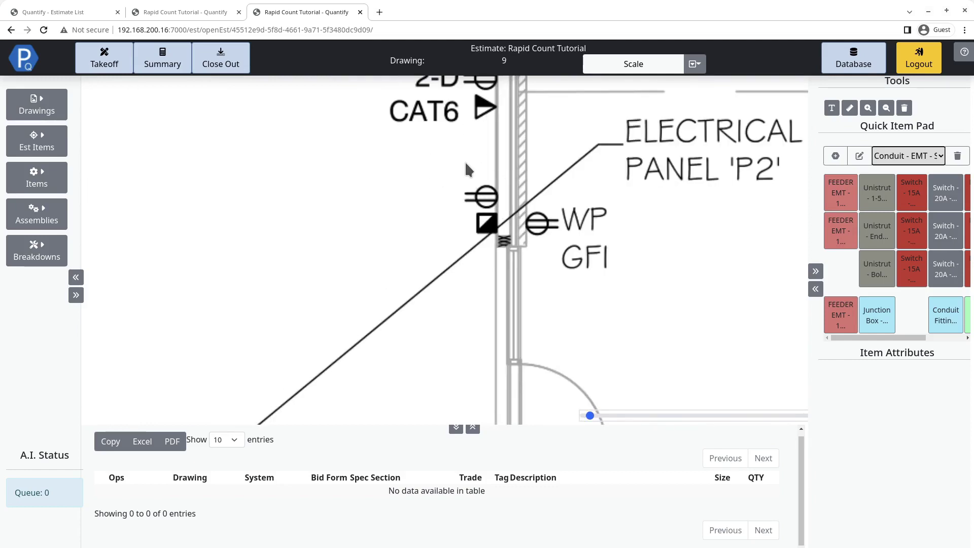
mouse_move(465, 161)
mouse_down()
mouse_move(551, 241)
mouse_move(600, 317)
mouse_up()
drag(558, 258, 619, 306)
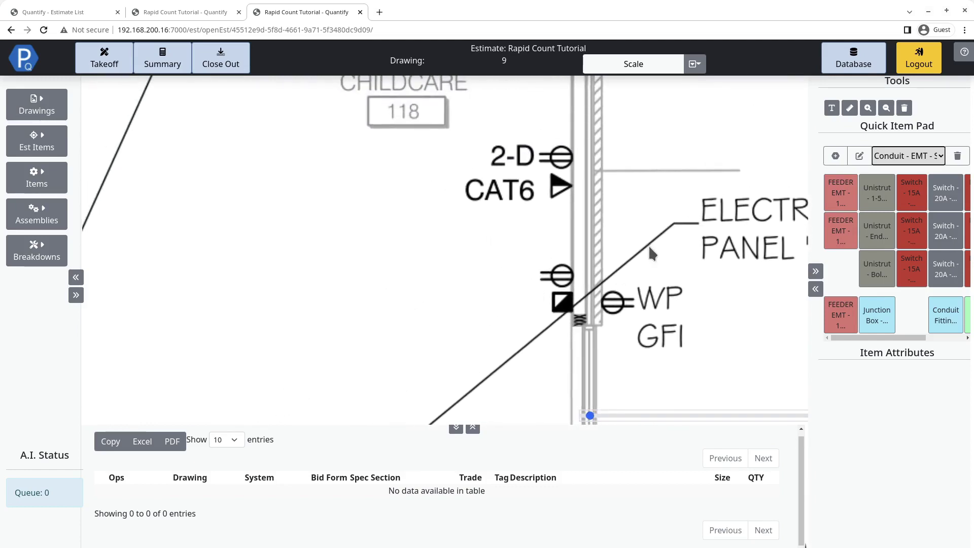
scroll(895, 339, right, 1)
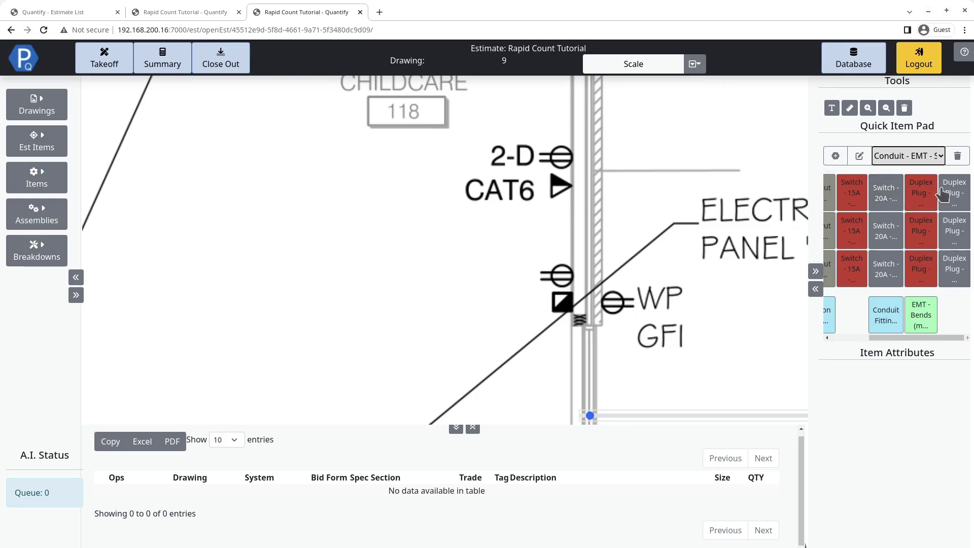
click(923, 197)
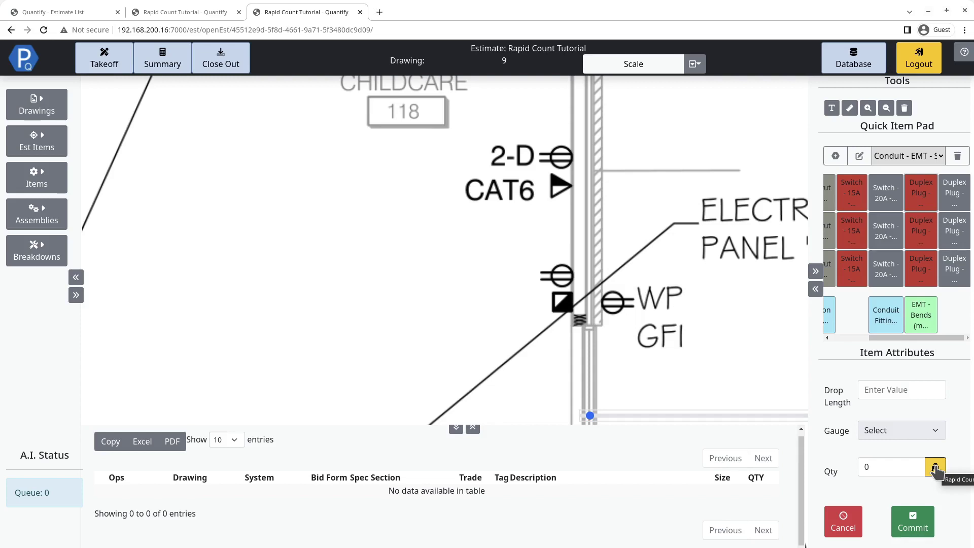
click(907, 389)
text(10)
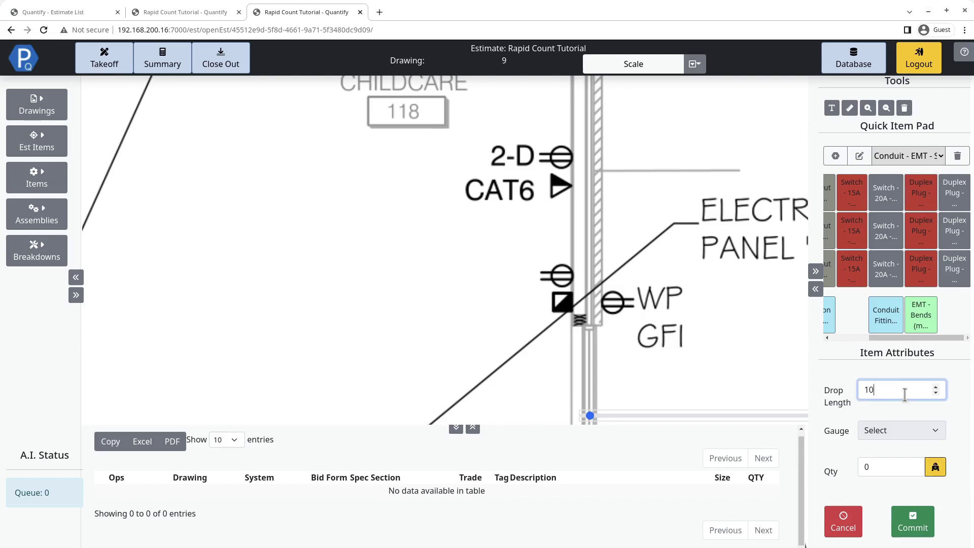
click(894, 412)
click(892, 427)
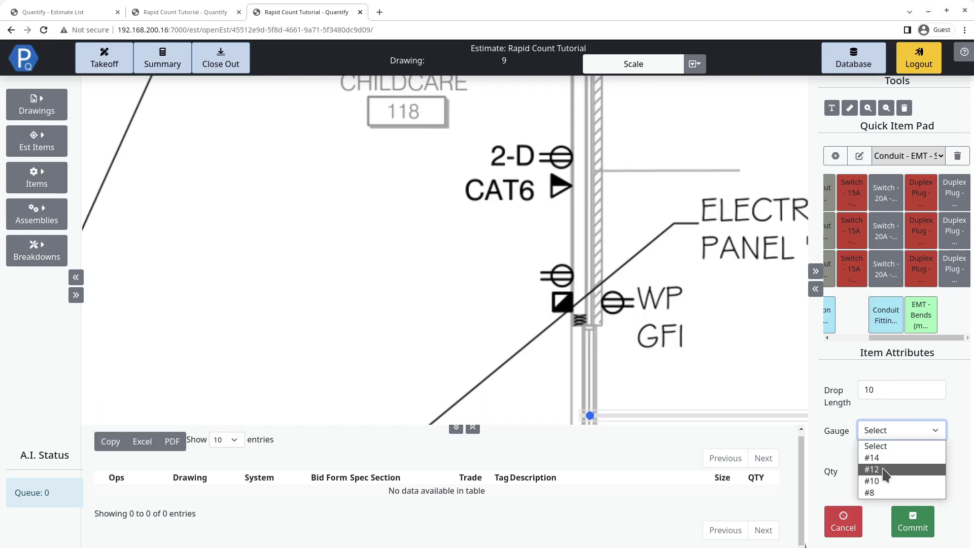
click(883, 463)
- Start a Rapid Count, box the duplex receptacle symbol below the 2-D CAT6 label tightly, and commit it
click(935, 467)
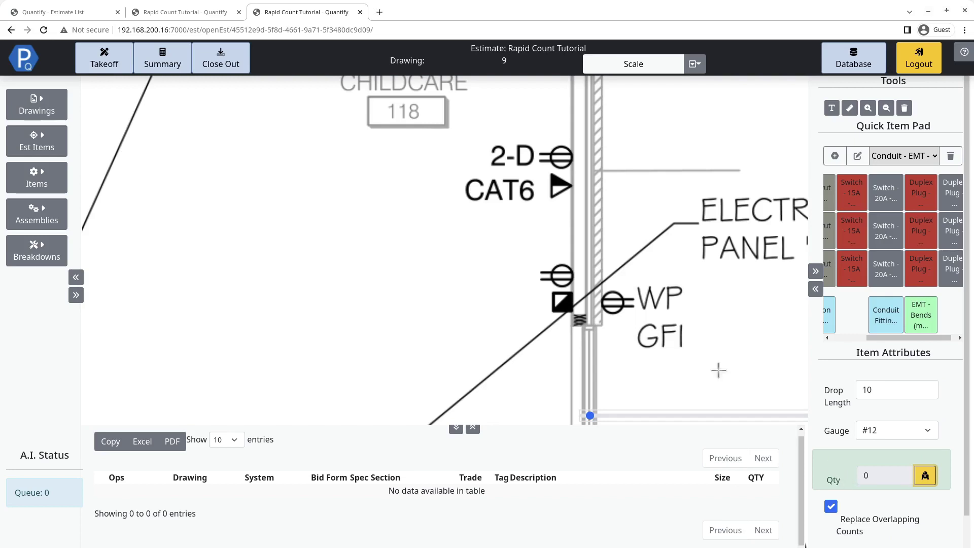
scroll(530, 254, up, 1)
drag(529, 260, 586, 299)
click(569, 280)
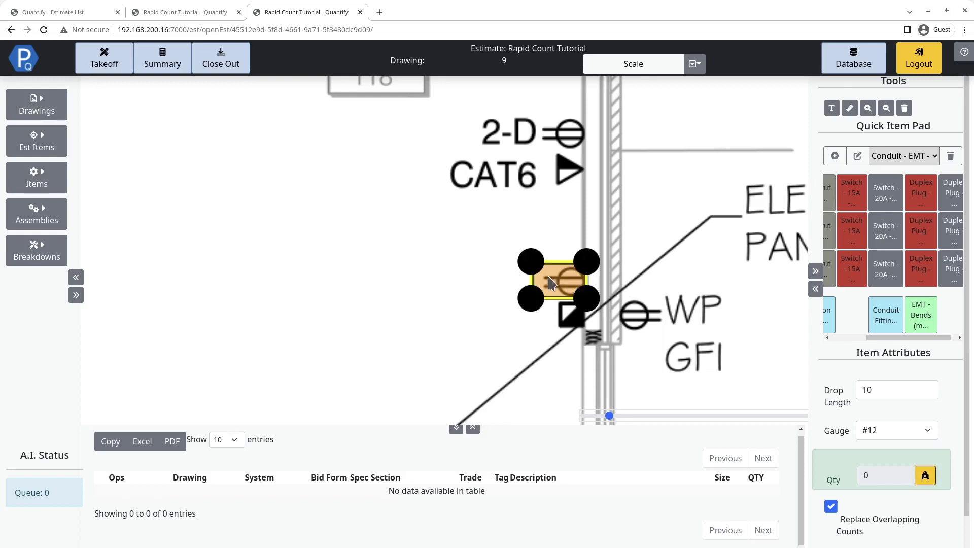
drag(530, 263, 543, 264)
click(552, 269)
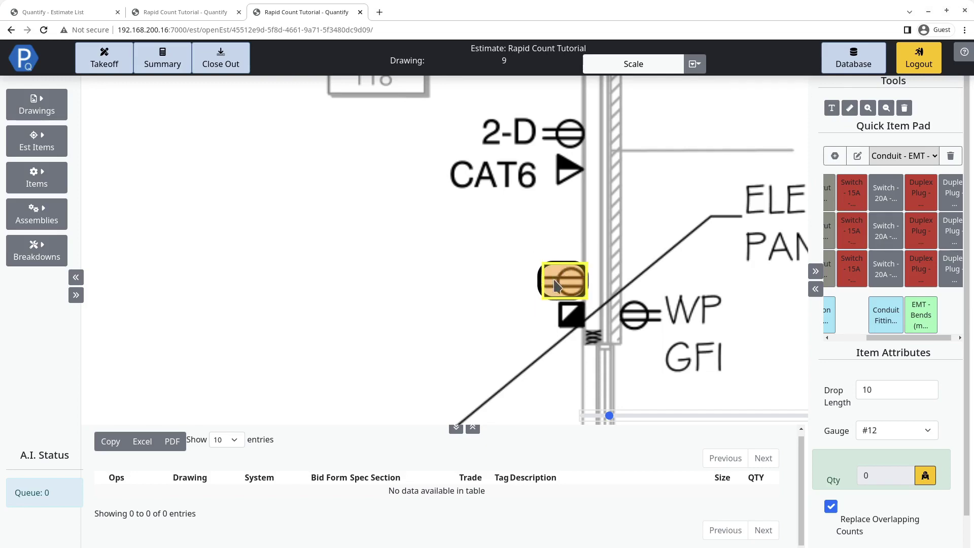
scroll(879, 454, down, 1)
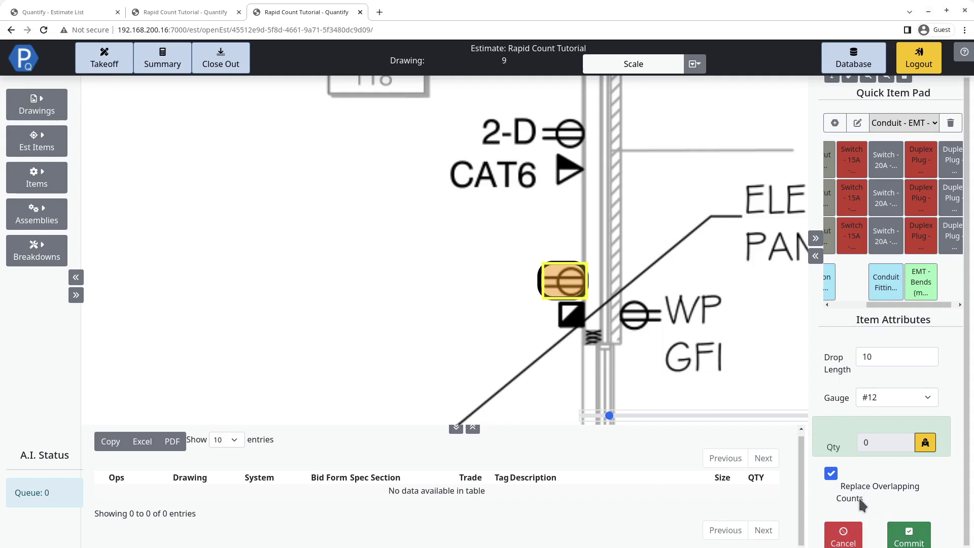
click(908, 537)
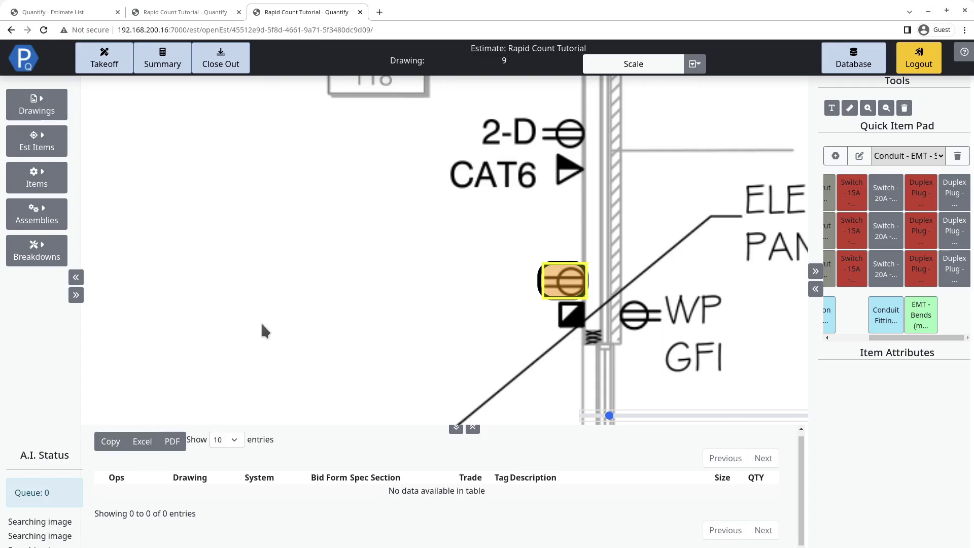
- Wait for the image search to complete and refresh the drawing to load the duplex plug count
scroll(262, 324, down, 2)
scroll(262, 324, down, 2)
drag(249, 320, 445, 264)
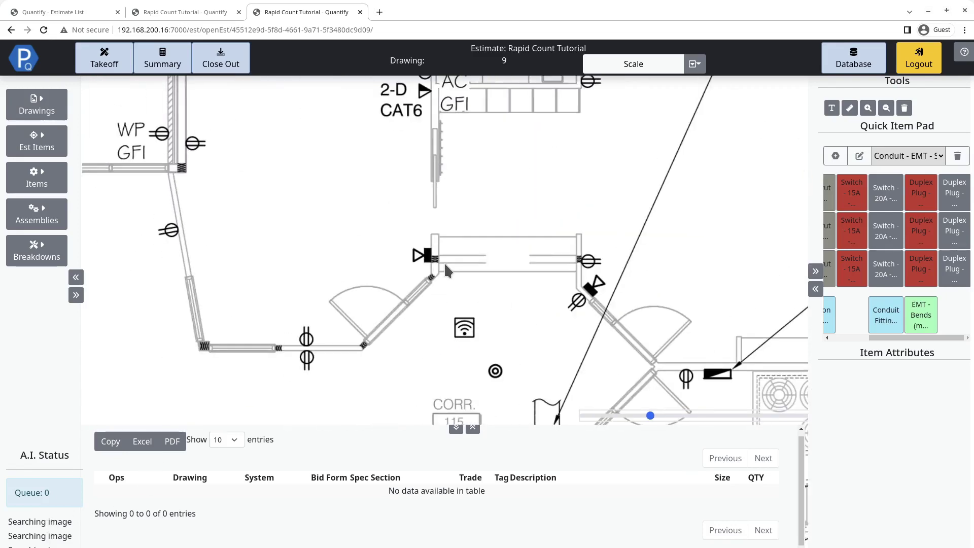
drag(499, 395, 568, 291)
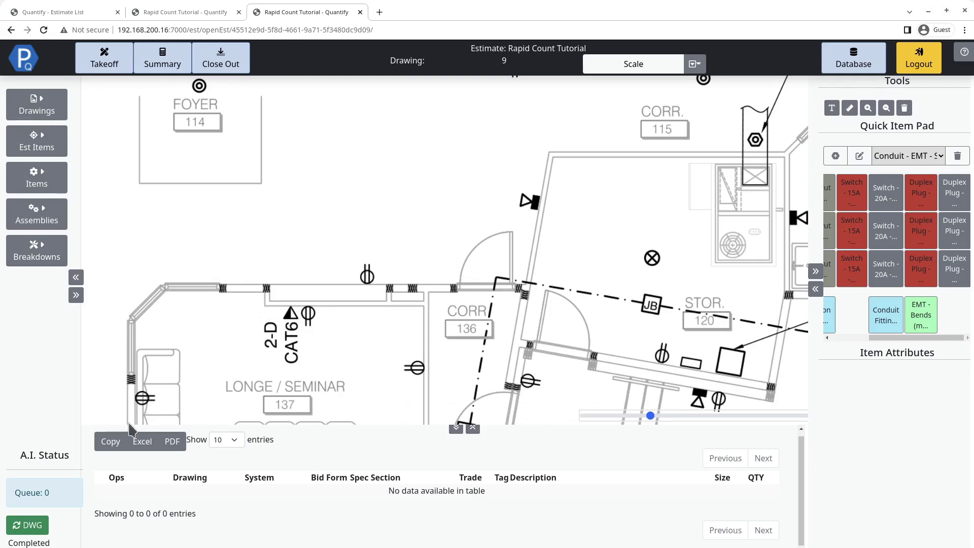
click(30, 525)
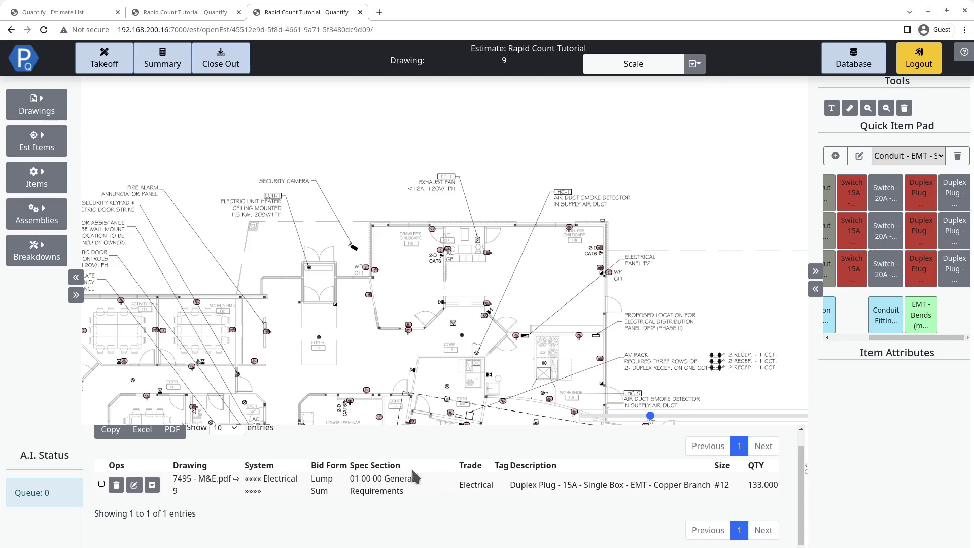
- Hide the left sidebar and shrink the takeoff table to enlarge the drawing area
scroll(429, 461, up, 1)
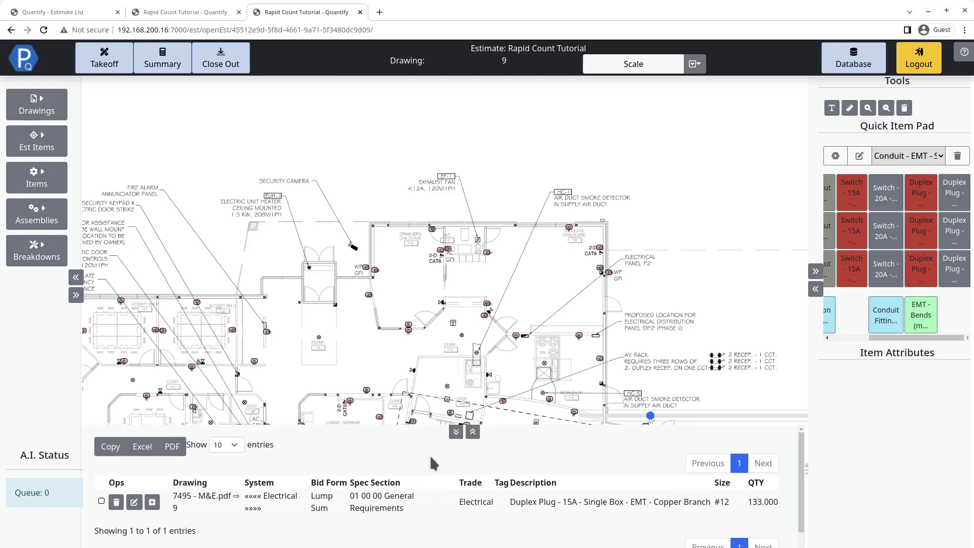
drag(383, 358, 644, 208)
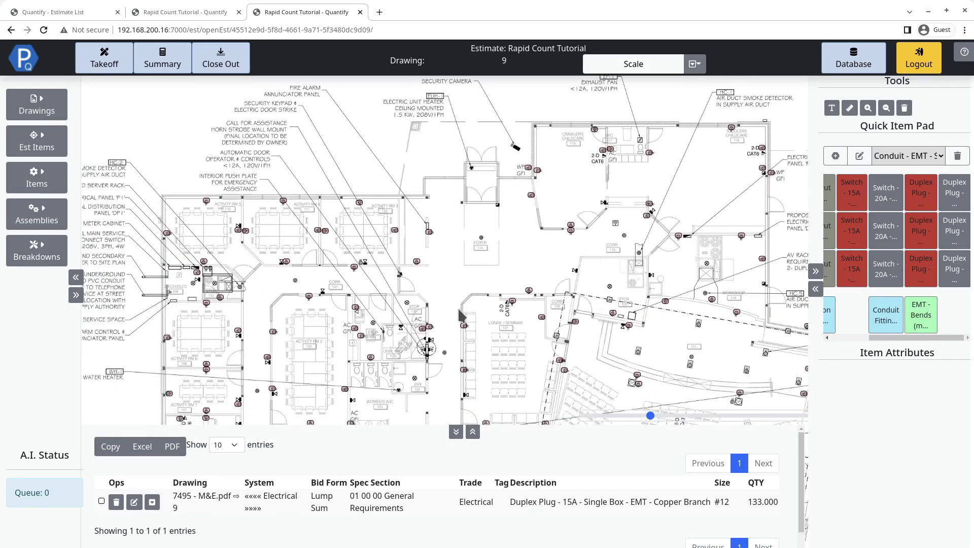
drag(459, 314, 459, 236)
click(76, 277)
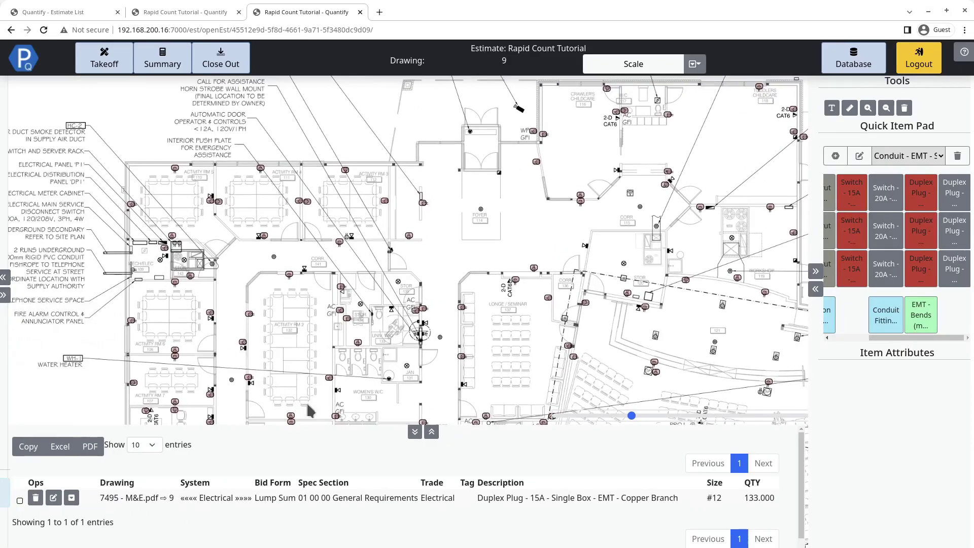
click(415, 432)
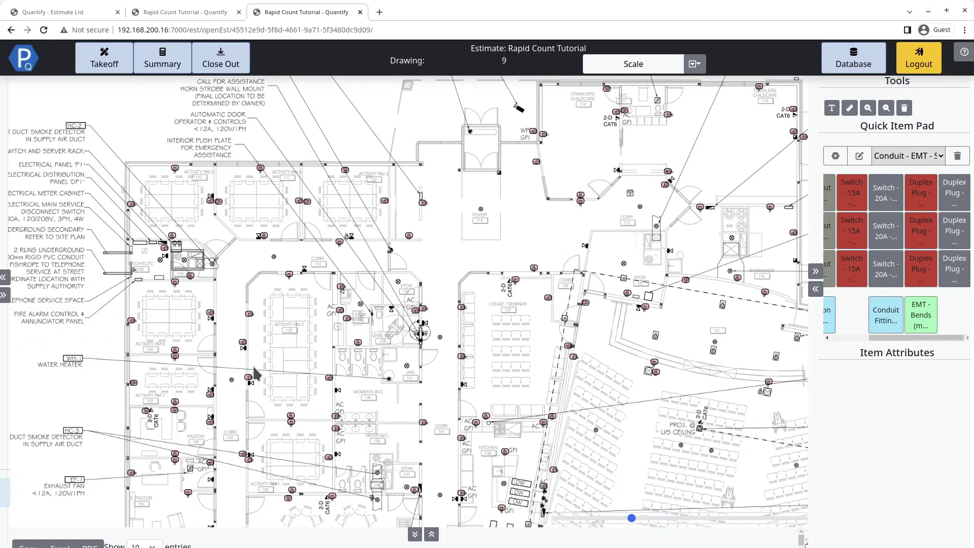
- Run another Rapid Count with the 15A duplex plug, boxing the uncounted vertical receptacle beside the computer in Admin 103
mouse_move(256, 374)
mouse_down()
mouse_move(325, 342)
mouse_move(478, 309)
mouse_move(483, 247)
mouse_up()
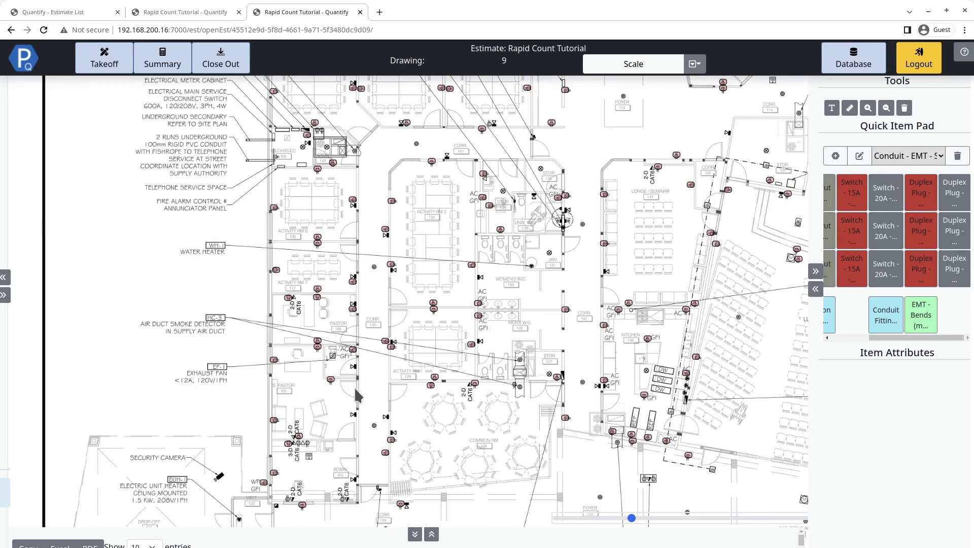
scroll(312, 481, up, 3)
scroll(303, 393, up, 5)
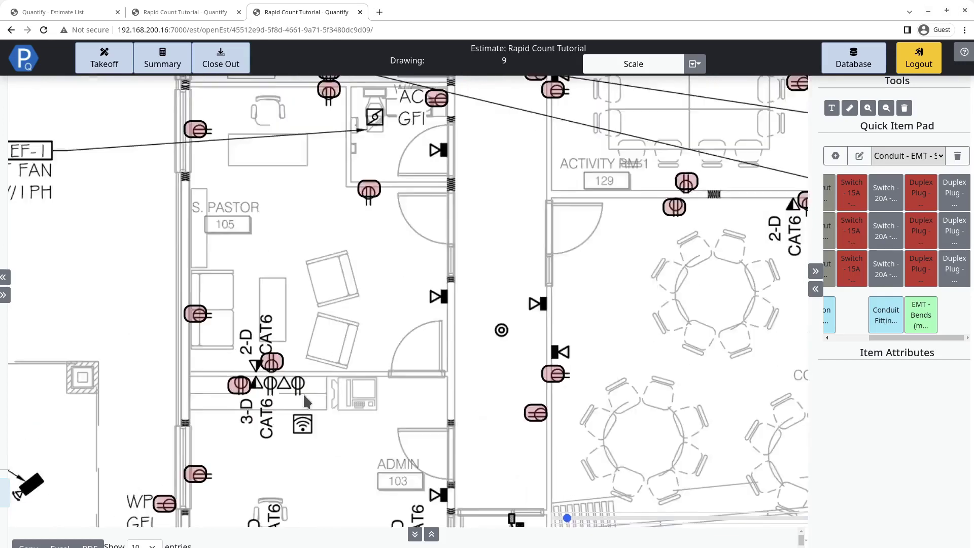
click(920, 192)
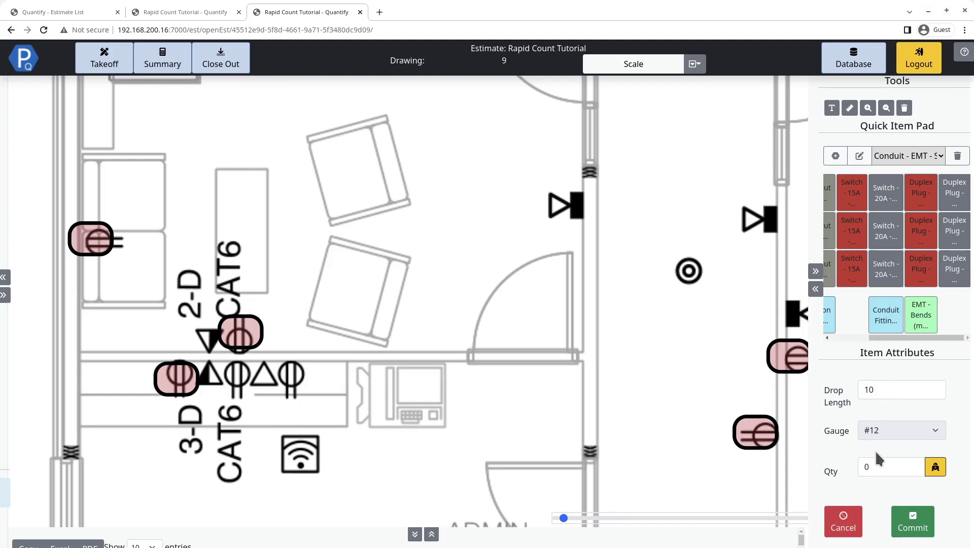
click(935, 467)
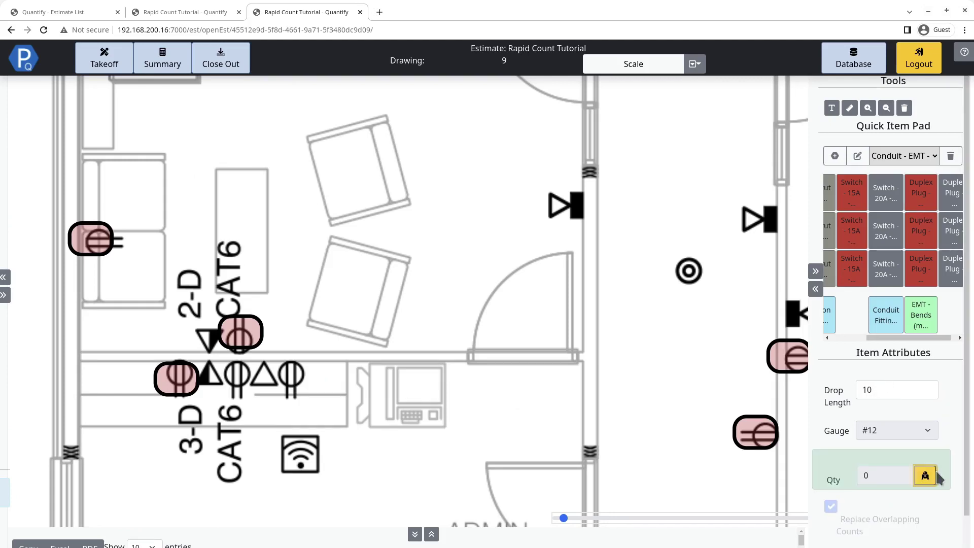
scroll(364, 388, up, 5)
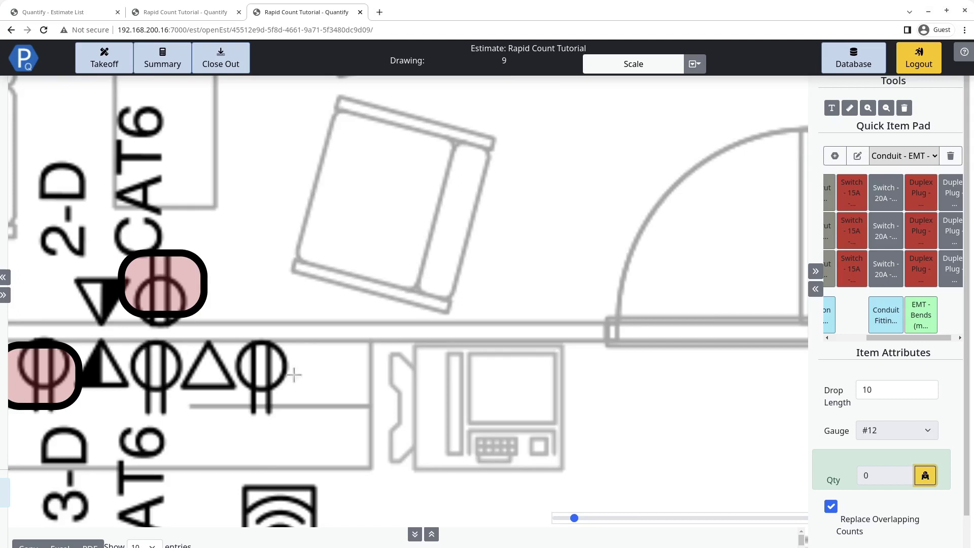
drag(228, 325, 303, 432)
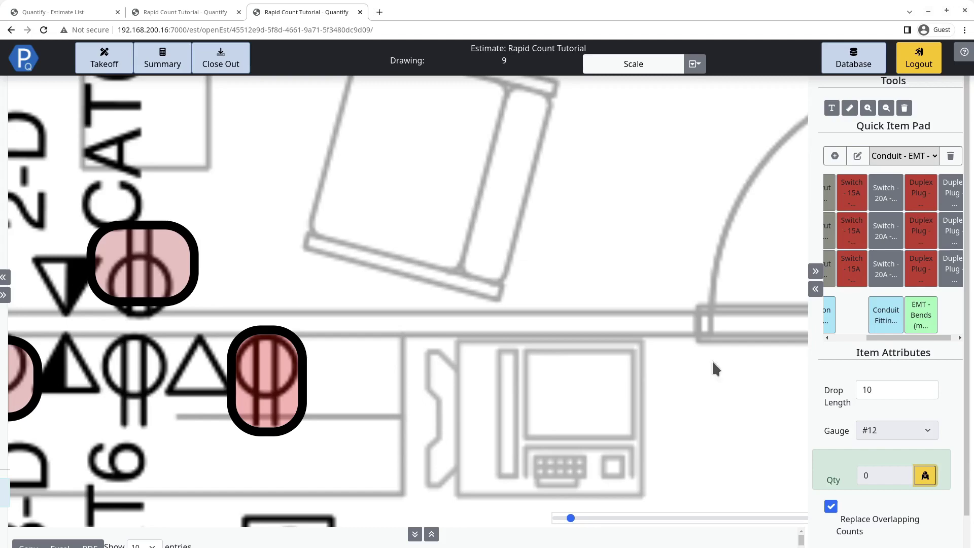
scroll(860, 399, down, 1)
click(907, 542)
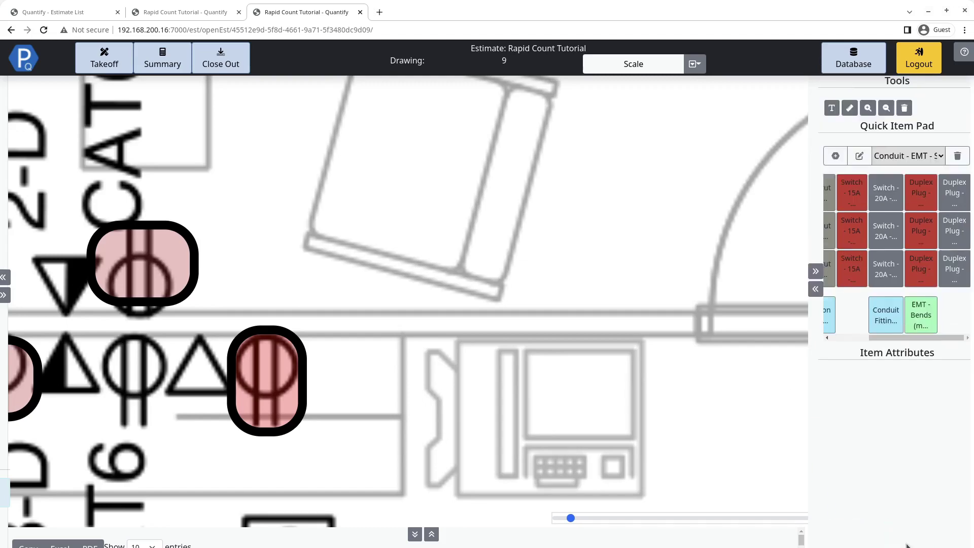
- Bring back the left sidebar to check the A.I. status of the second count
scroll(476, 275, down, 5)
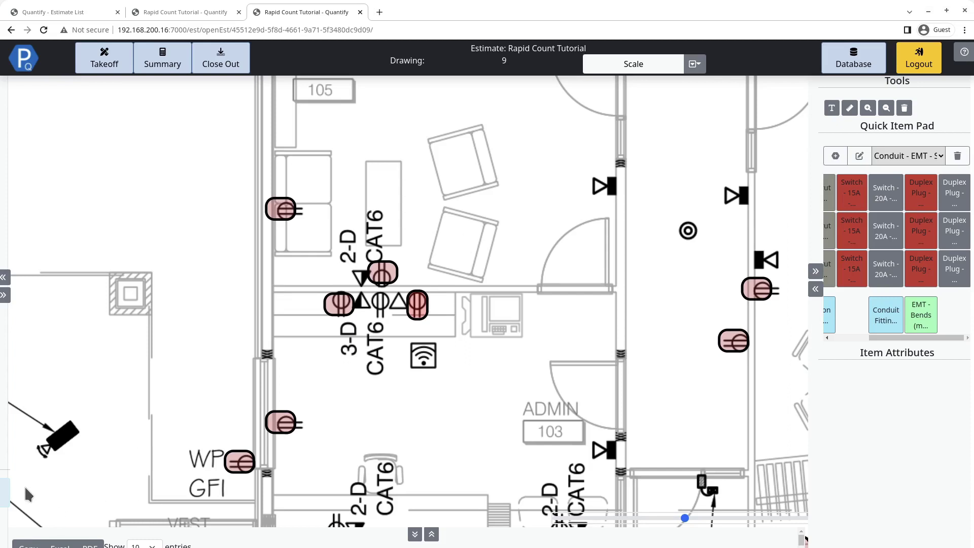
click(3, 294)
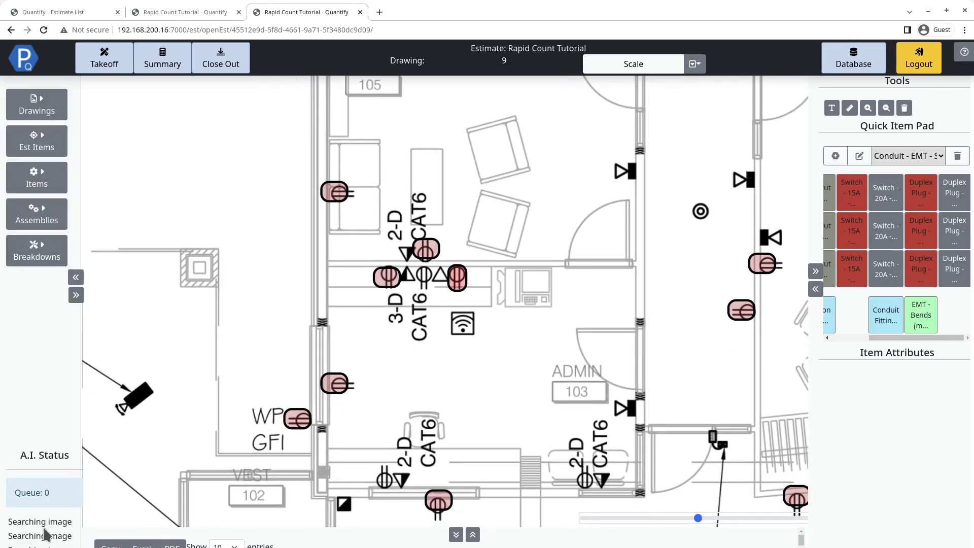
scroll(358, 354, down, 1)
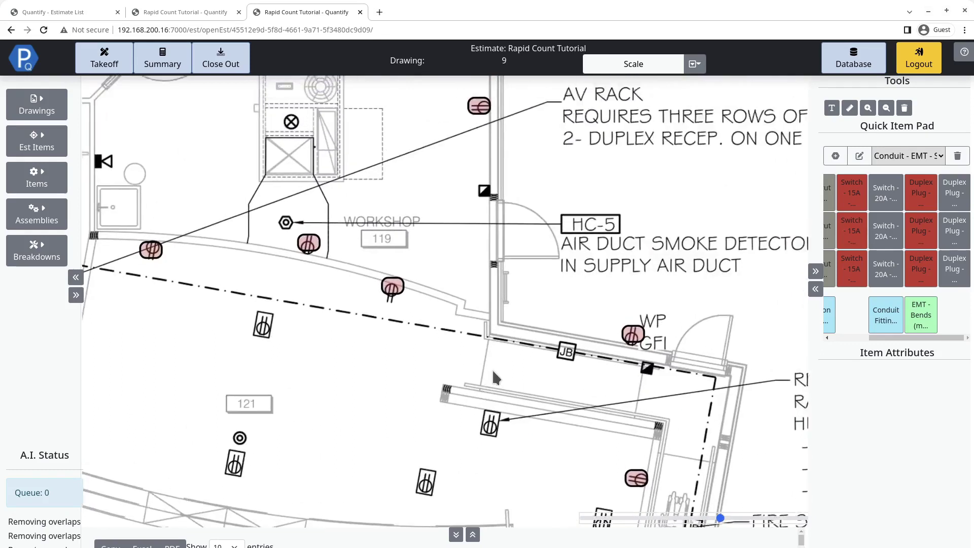
- Choose the Junction Box item and set its length to 6" and depth to 3"
drag(882, 340, 848, 340)
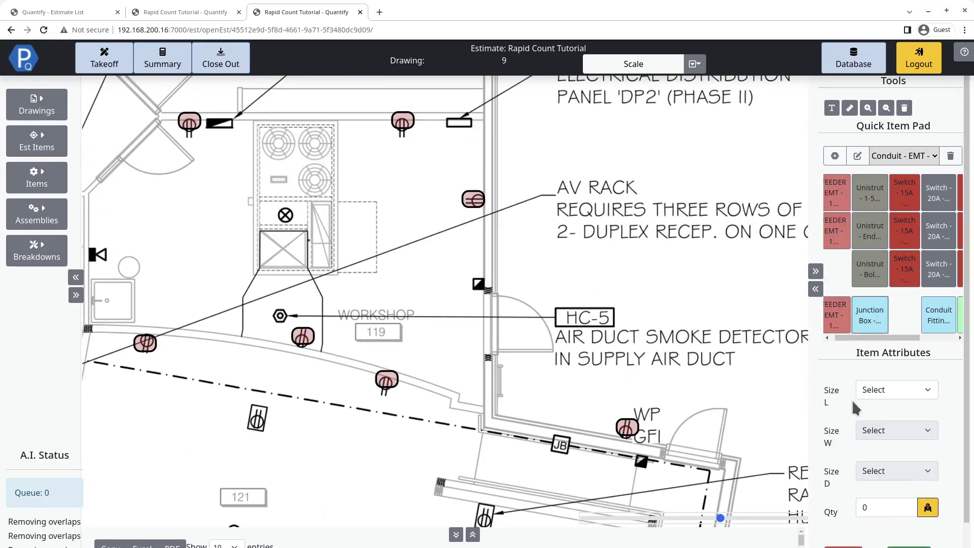
click(883, 390)
click(887, 416)
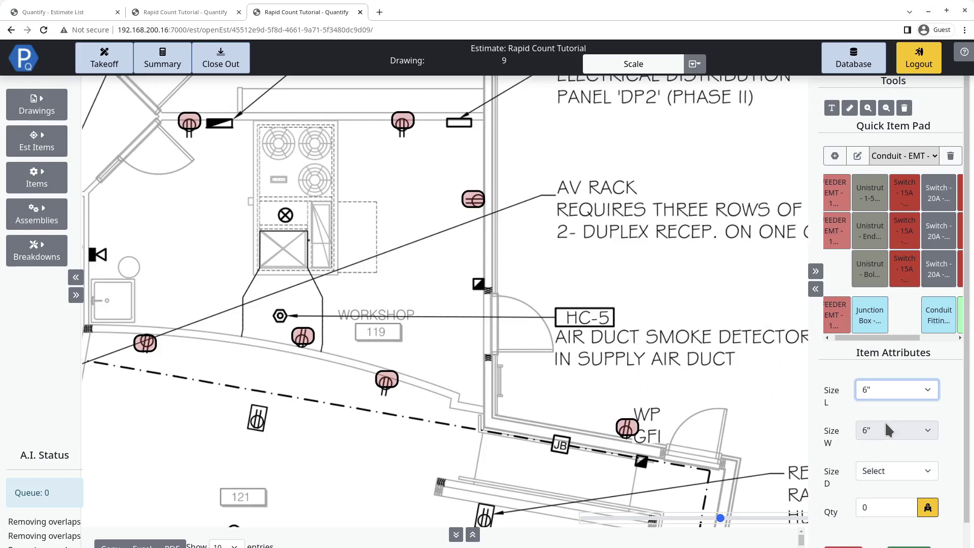
click(884, 461)
click(883, 496)
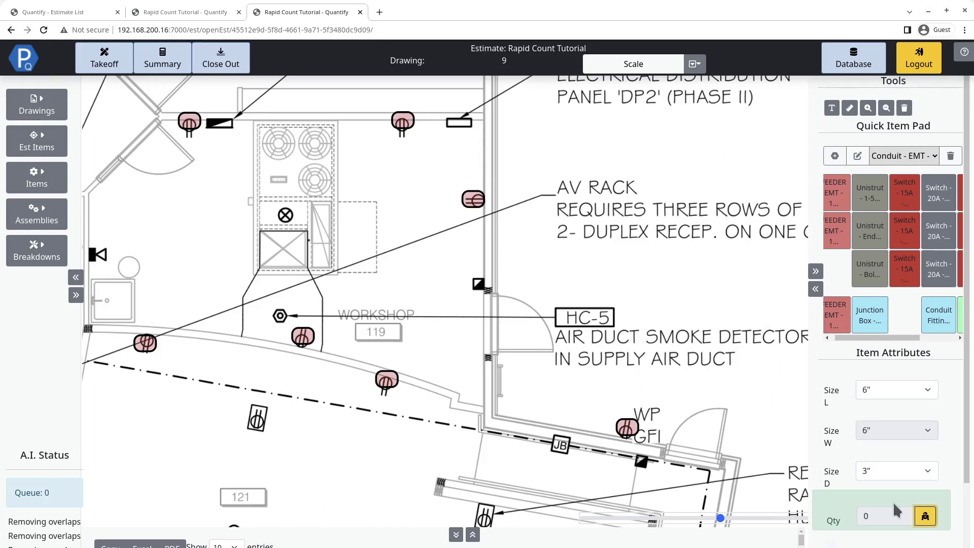
- Box the JB symbol below Workshop 119, fit the box tightly around it, and submit the Junction Box Rapid Count
scroll(574, 454, up, 3)
click(553, 437)
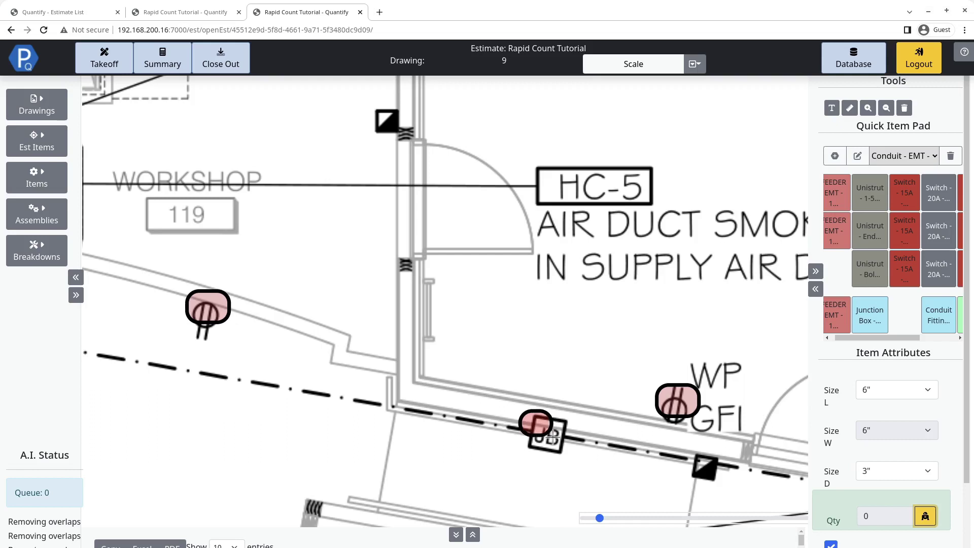
click(532, 455)
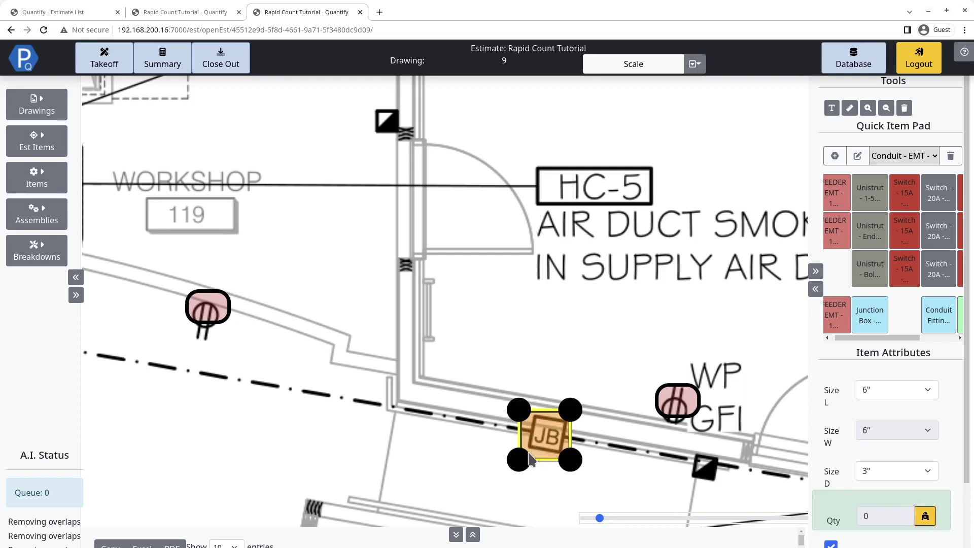
drag(522, 457, 524, 457)
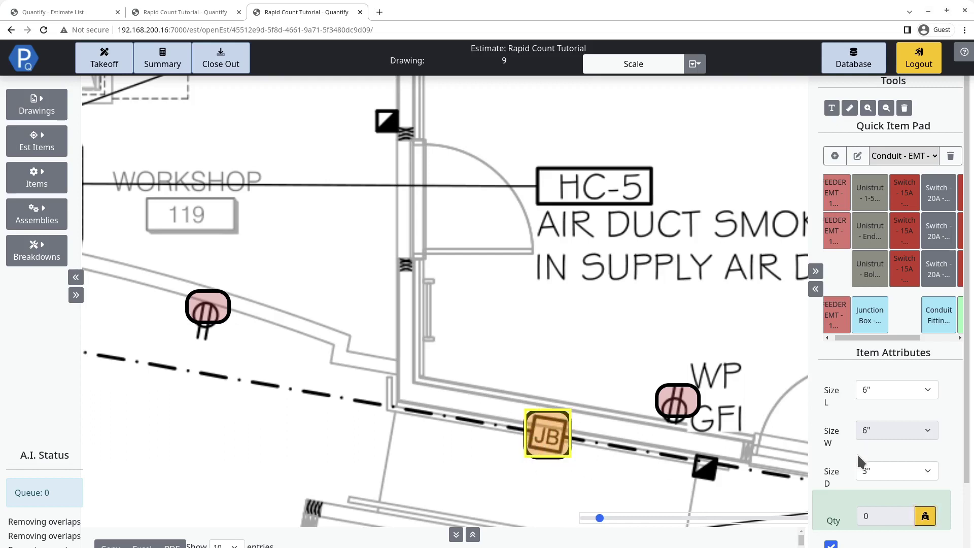
scroll(906, 489, down, 2)
click(901, 532)
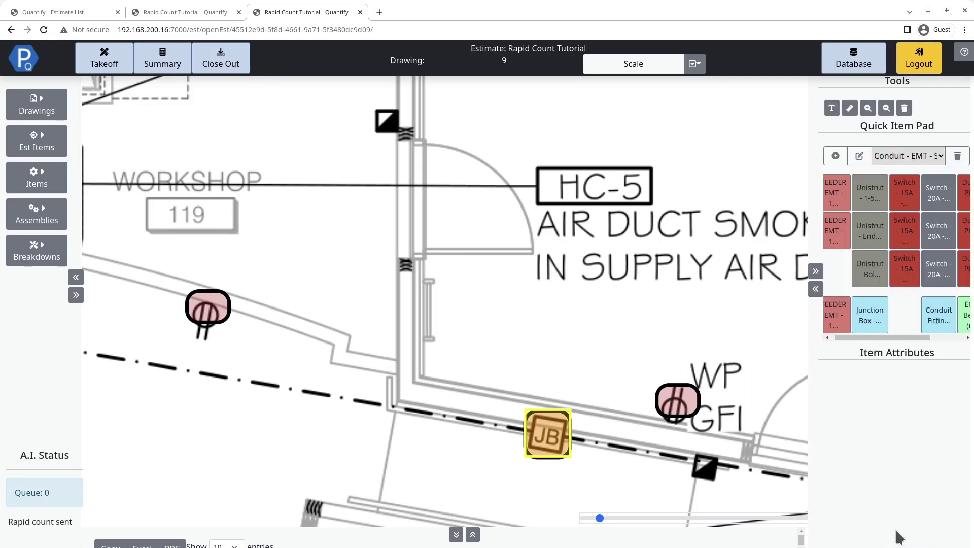
- Refresh the drawing to load the completed Rapid Count results
scroll(312, 406, down, 3)
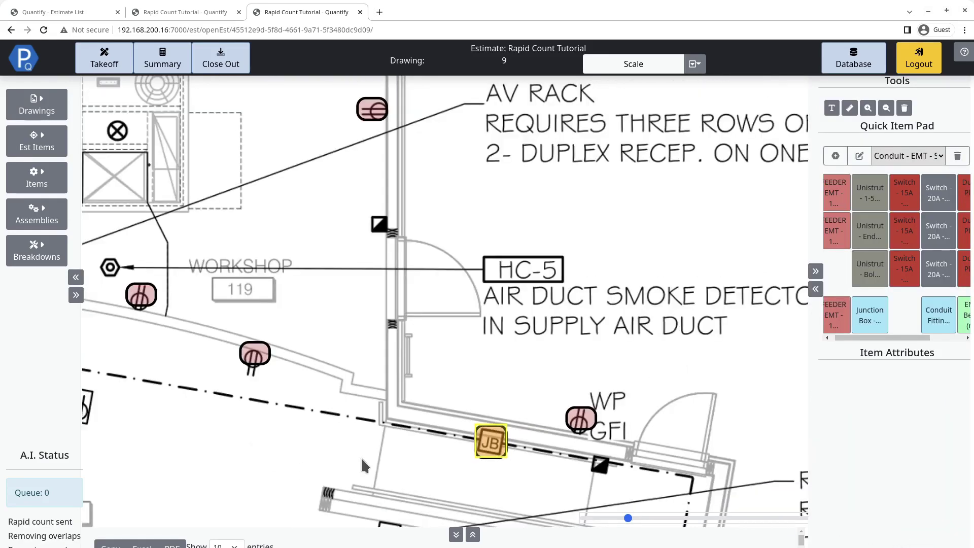
drag(225, 503, 619, 358)
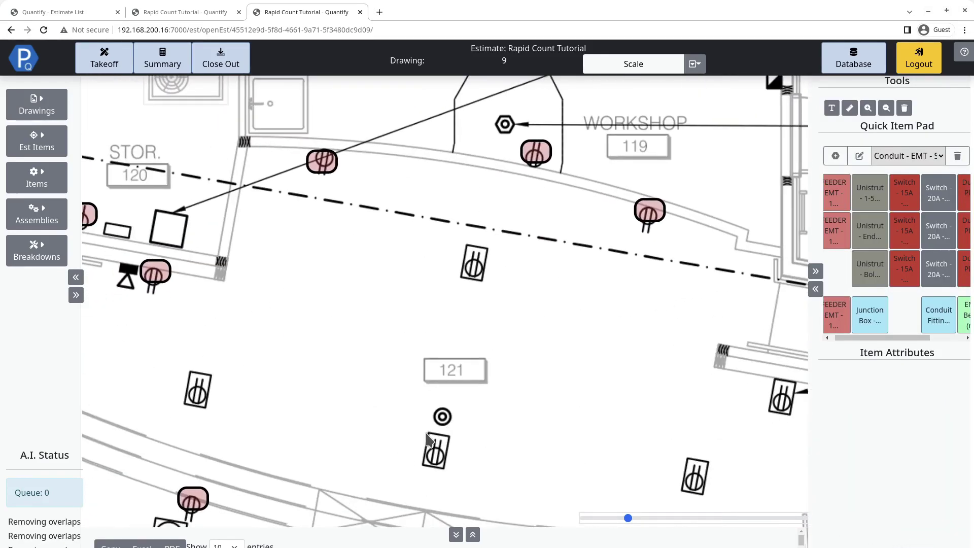
mouse_move(347, 512)
mouse_down()
mouse_move(405, 423)
mouse_move(386, 403)
mouse_move(313, 381)
mouse_up()
mouse_move(503, 267)
mouse_down()
mouse_move(303, 405)
mouse_move(280, 456)
mouse_up()
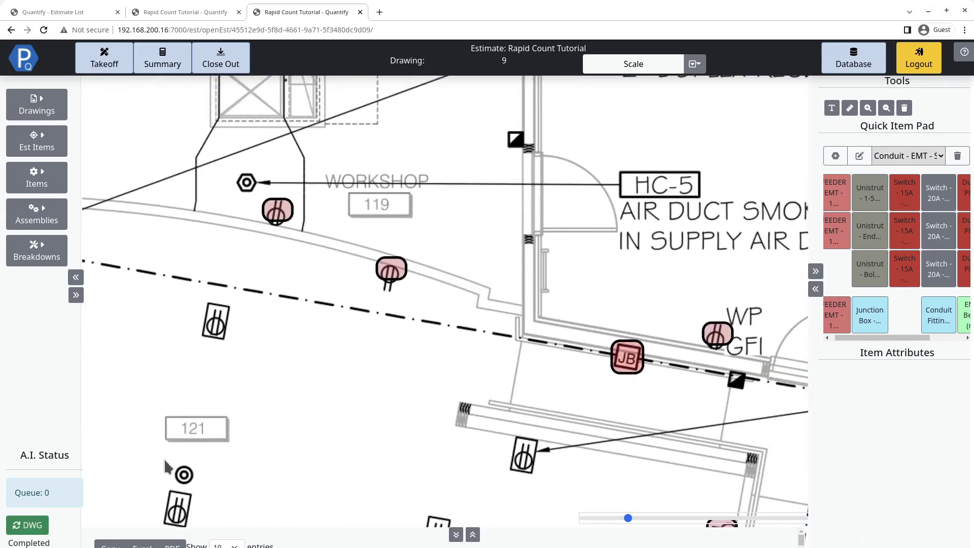
click(25, 528)
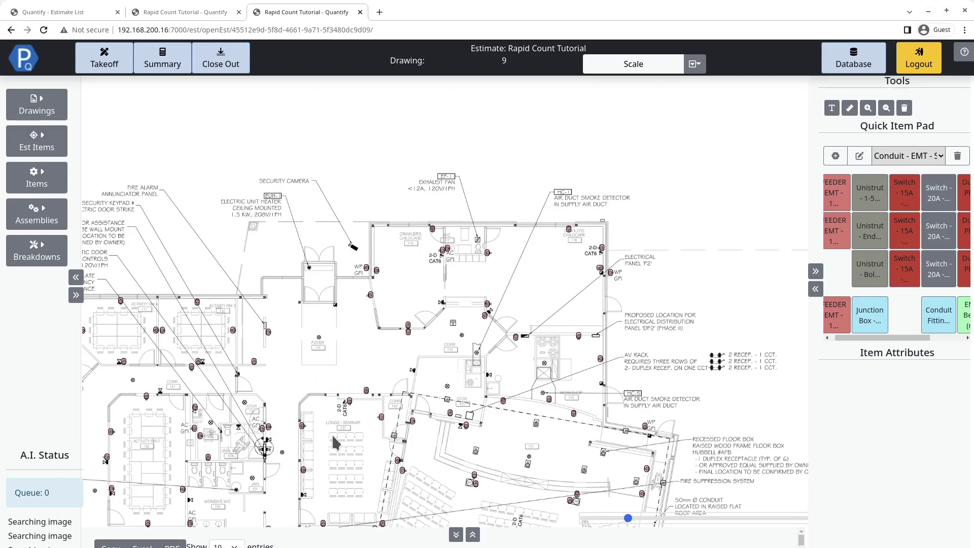
- Manually count the two missed duplex receptacles between Mech/Elec 109 and Storage 143 with the first 15A duplex plug and commit them
mouse_move(434, 385)
mouse_down()
mouse_move(608, 251)
mouse_move(455, 330)
mouse_move(473, 312)
mouse_up()
scroll(278, 486, up, 5)
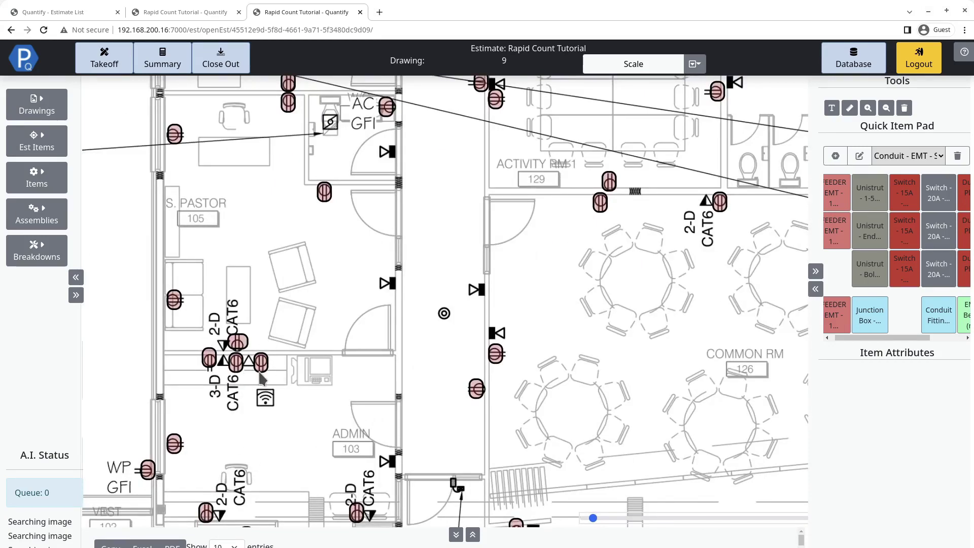
scroll(335, 265, down, 5)
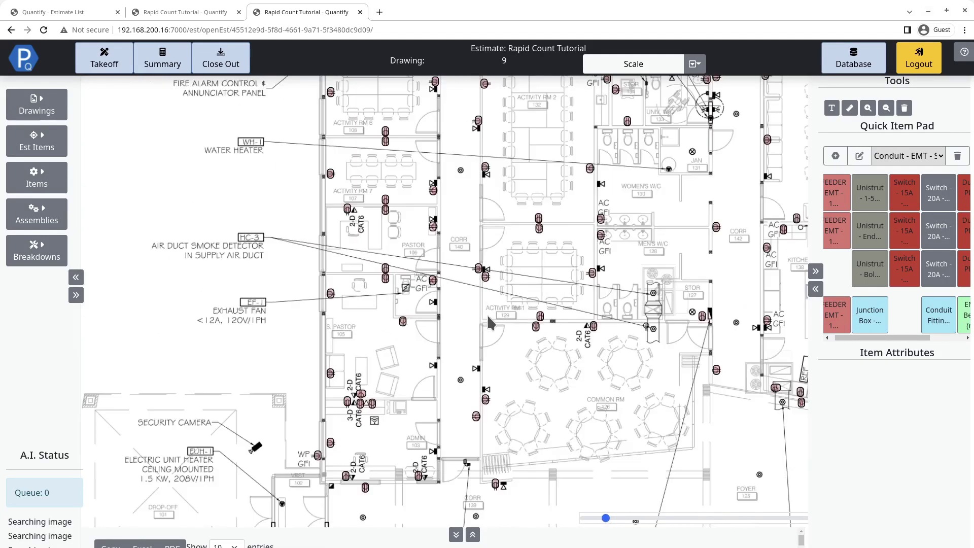
drag(452, 146, 413, 378)
scroll(405, 305, up, 3)
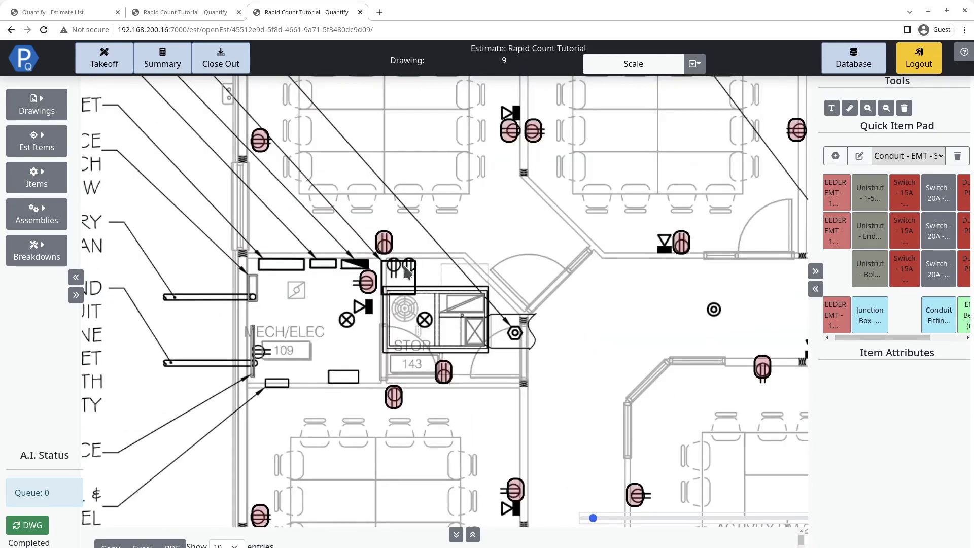
scroll(406, 274, up, 3)
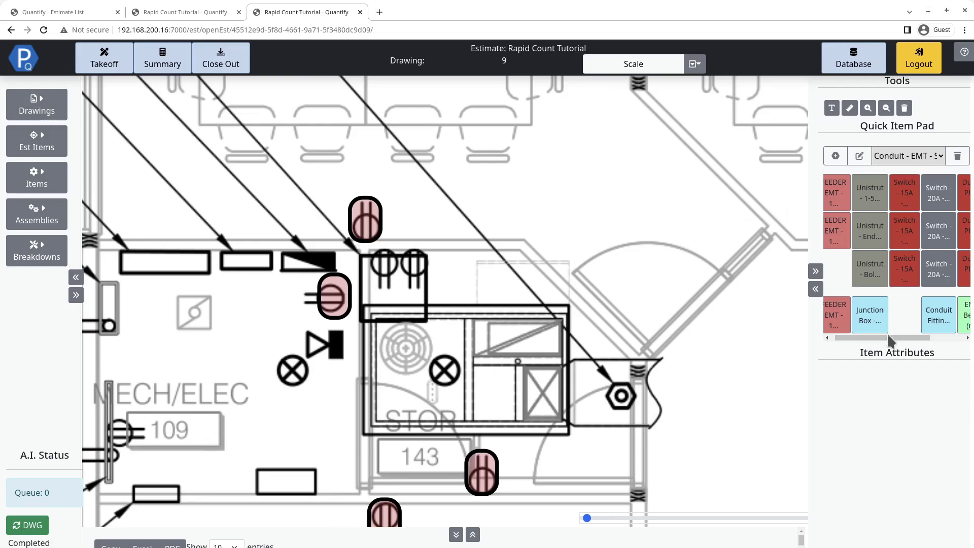
drag(900, 339, 932, 339)
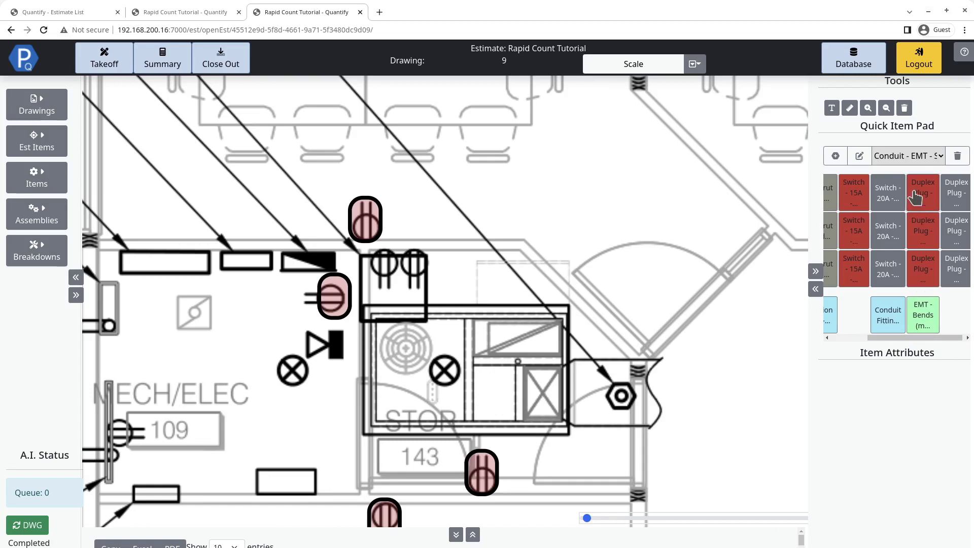
click(915, 198)
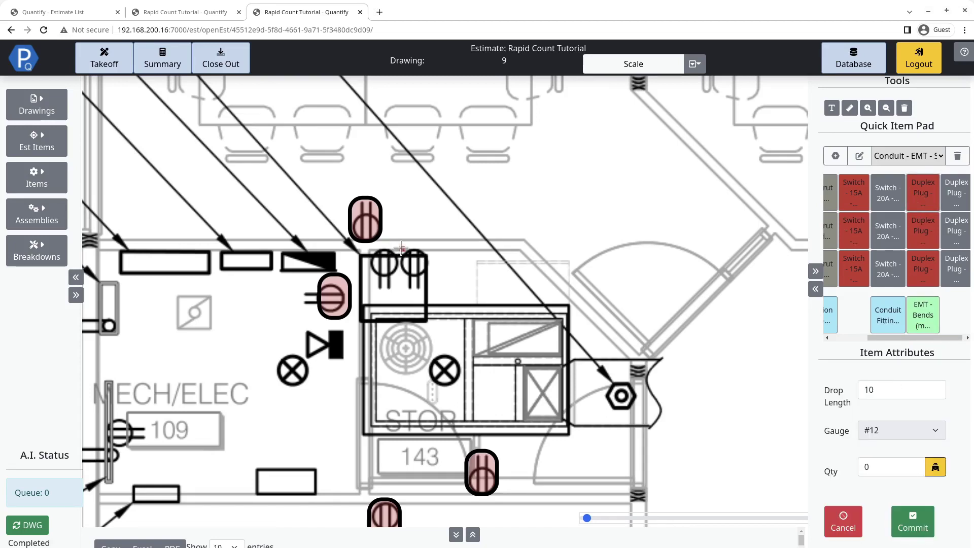
drag(401, 248, 462, 335)
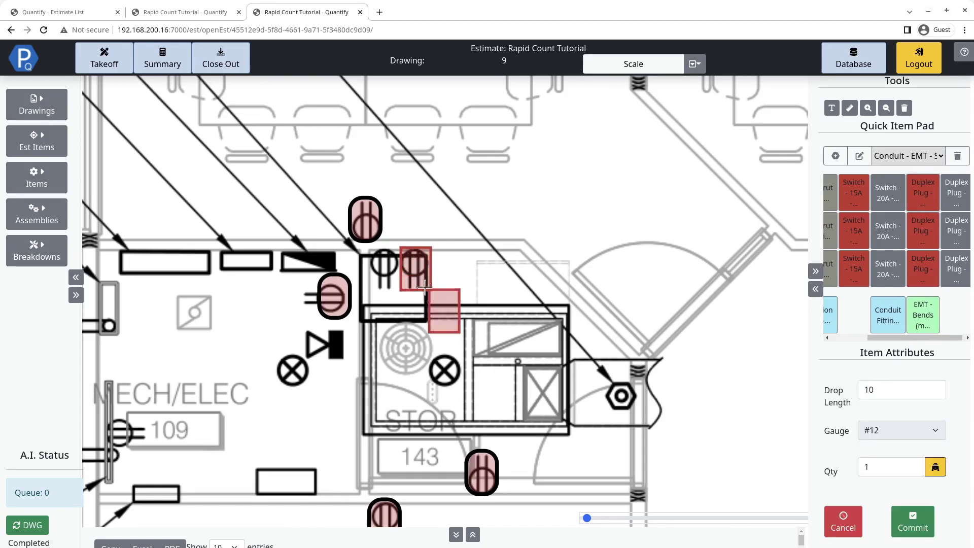
click(370, 247)
key(Escape)
click(912, 521)
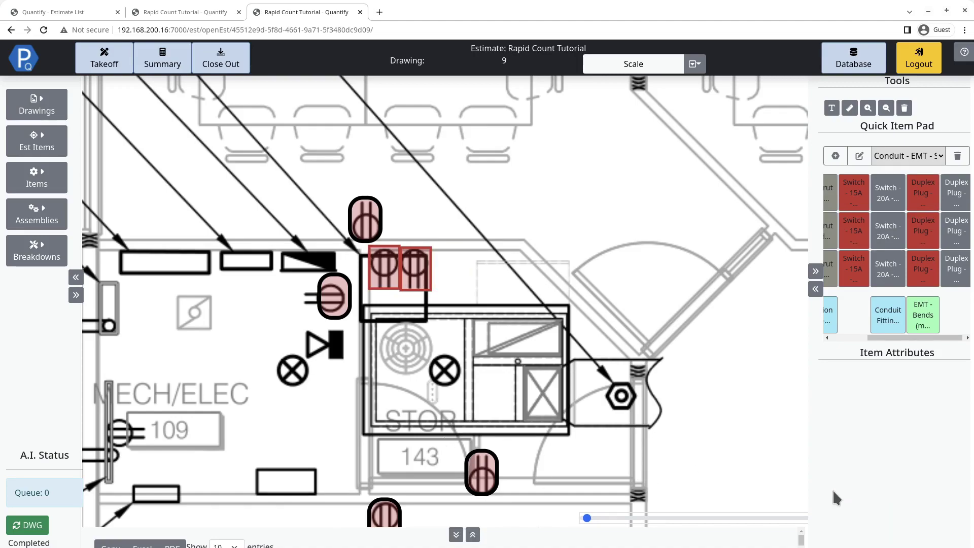
- Refresh the drawing with the completed junction box count and check the JB symbols around Workshop 119 and room 121
scroll(210, 469, down, 1)
click(33, 526)
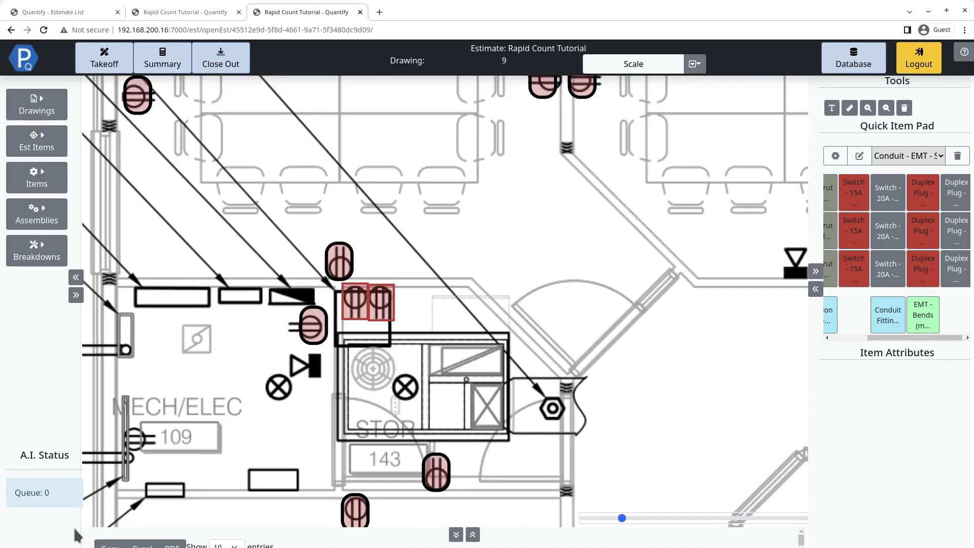
scroll(473, 380, down, 10)
scroll(586, 443, up, 4)
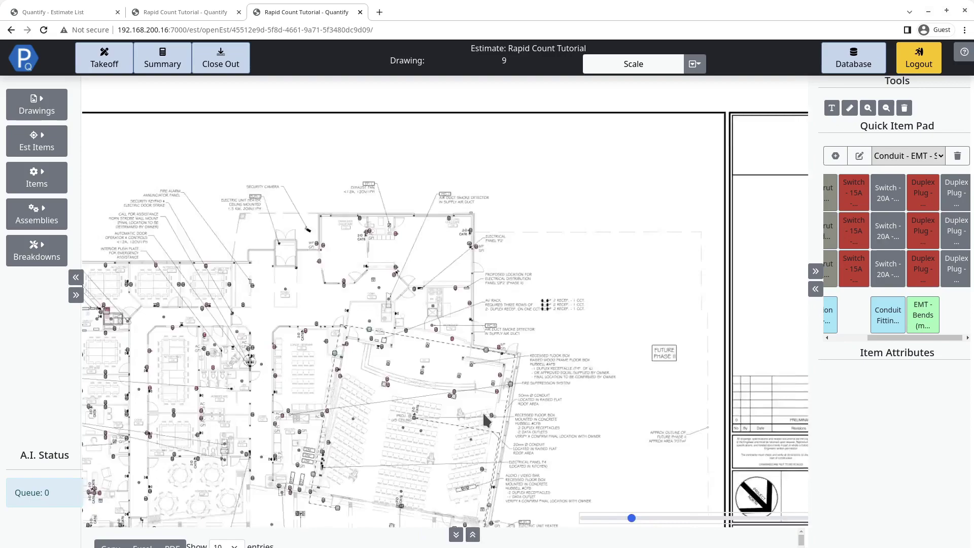
scroll(435, 333, up, 3)
scroll(547, 308, up, 4)
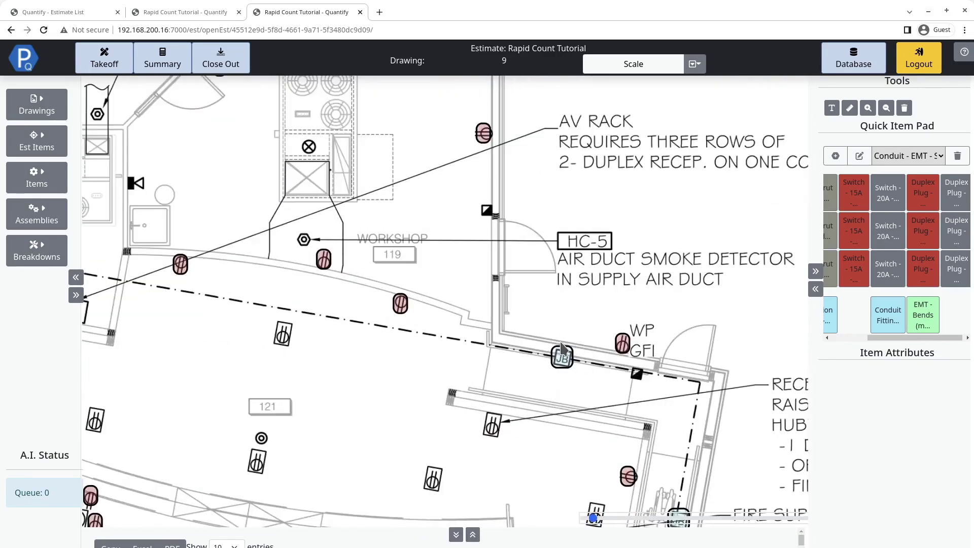
scroll(577, 397, down, 3)
drag(577, 435, 519, 362)
- Start a Rapid Count with the third 15A duplex plug, boxing the WP GFI label beside the Electrical Panel 'P2' note
scroll(518, 361, down, 3)
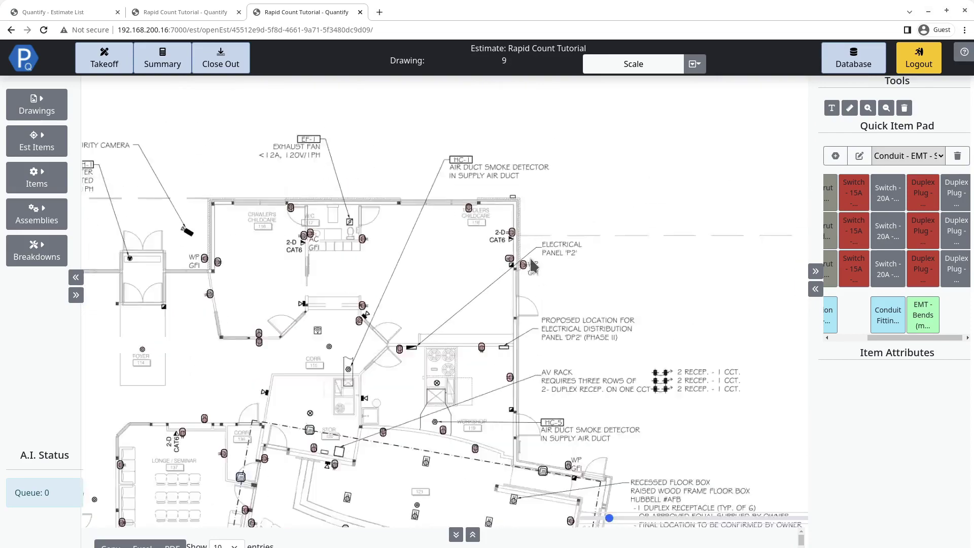
scroll(530, 257, up, 3)
scroll(549, 278, up, 2)
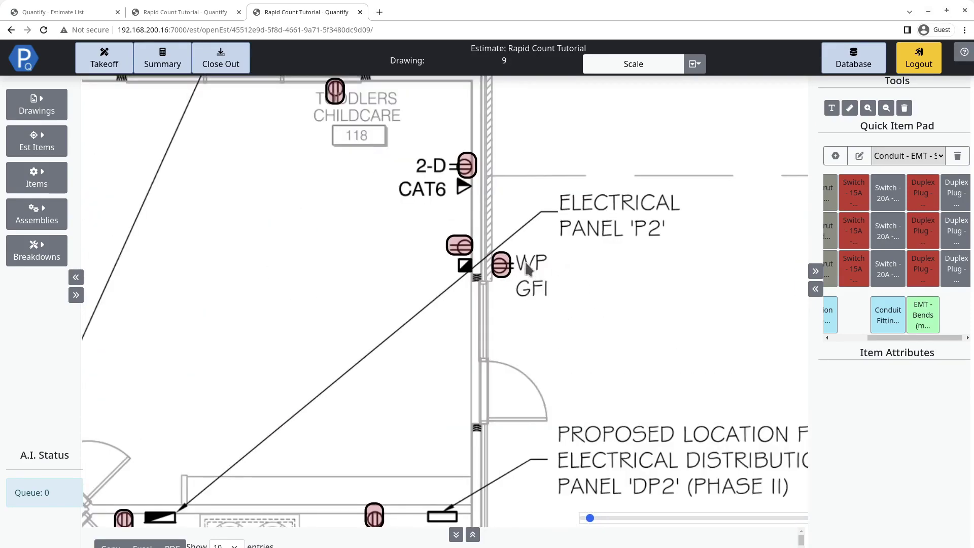
scroll(527, 284, up, 2)
scroll(528, 284, up, 1)
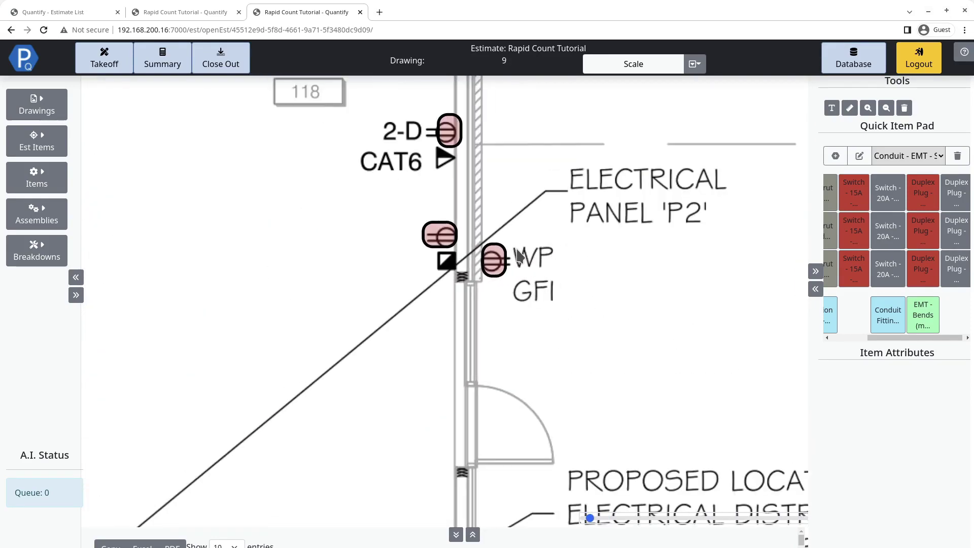
scroll(497, 261, down, 3)
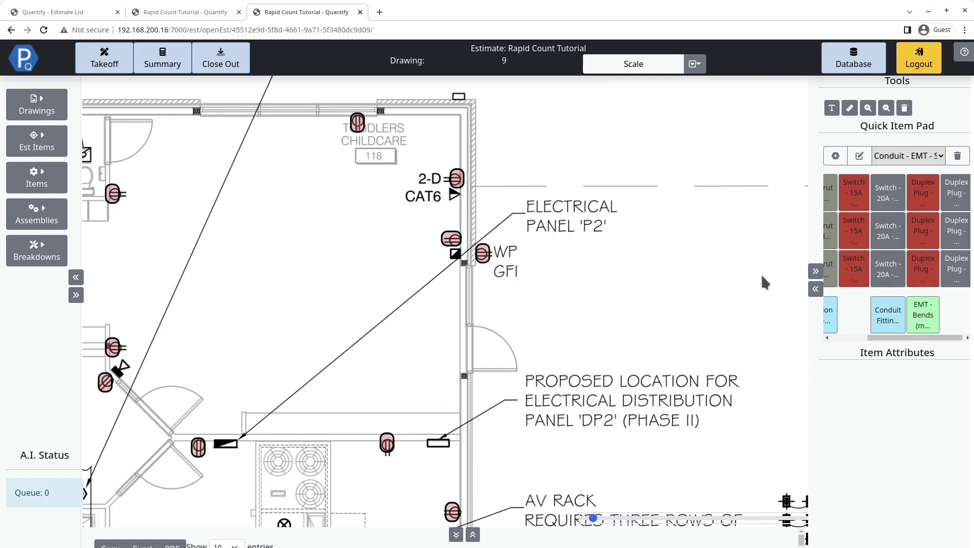
click(921, 269)
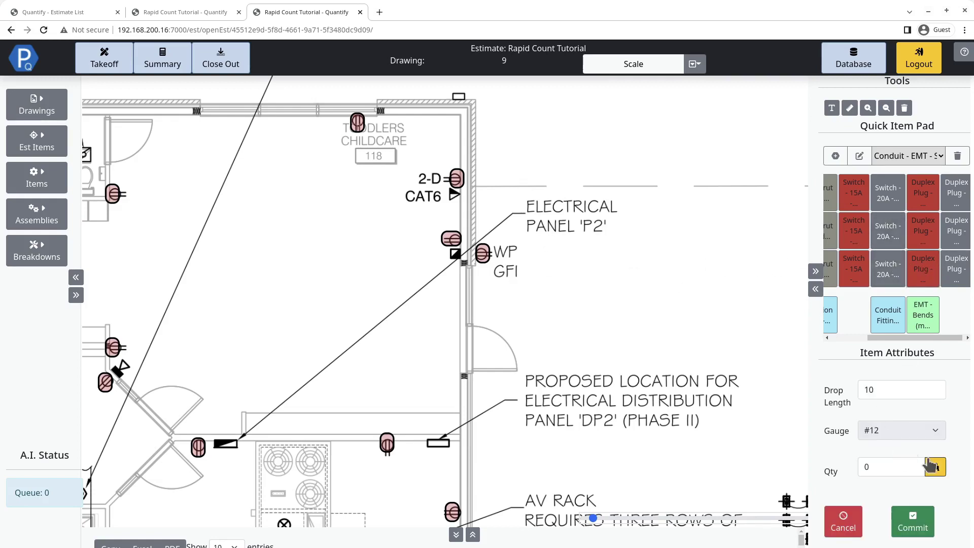
click(933, 466)
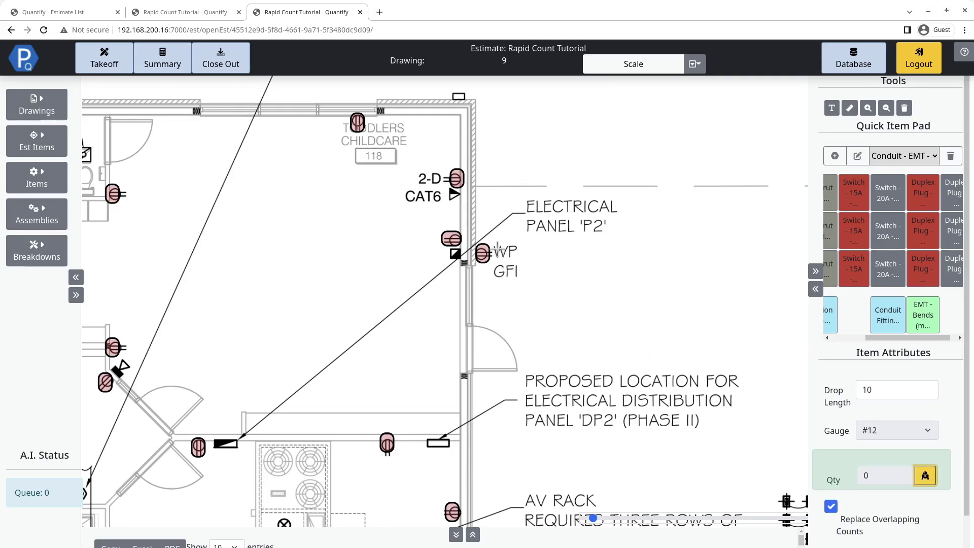
scroll(497, 249, up, 5)
drag(484, 237, 566, 348)
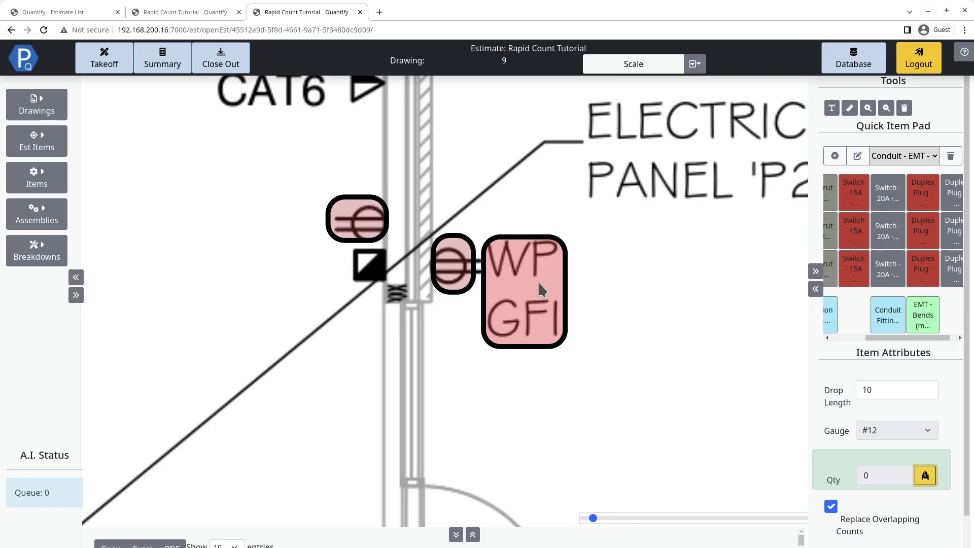
- Adjust the upper edge of the box around the WP GFI label and submit the Rapid Count
scroll(898, 421, down, 1)
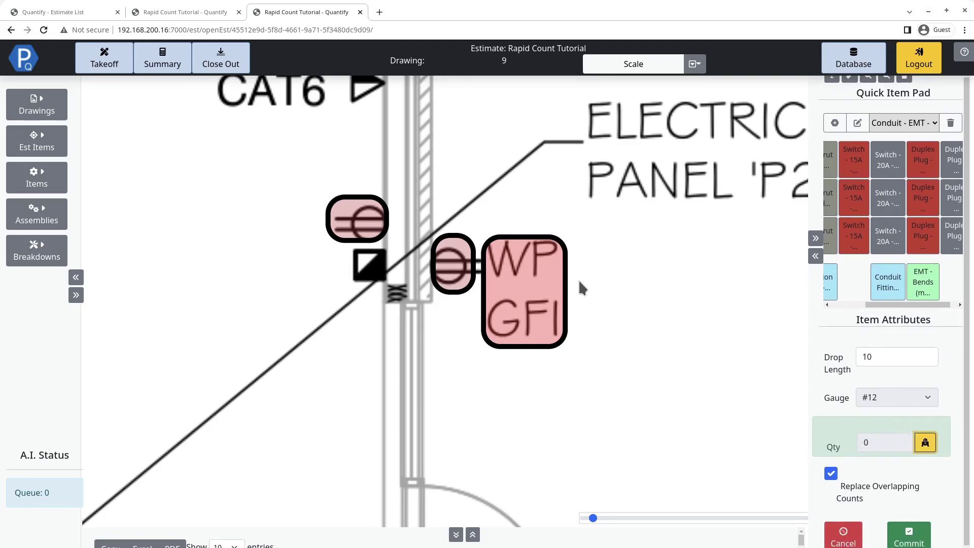
click(561, 280)
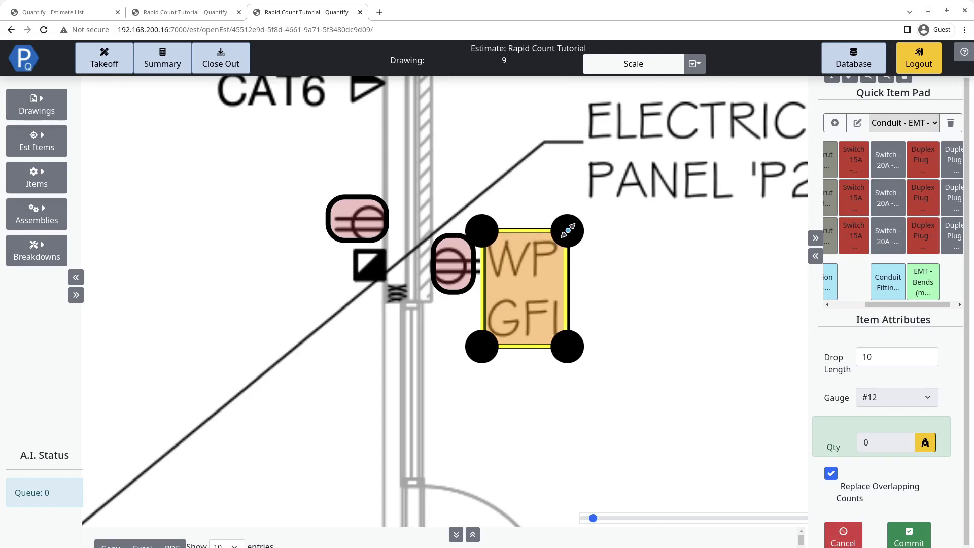
click(559, 273)
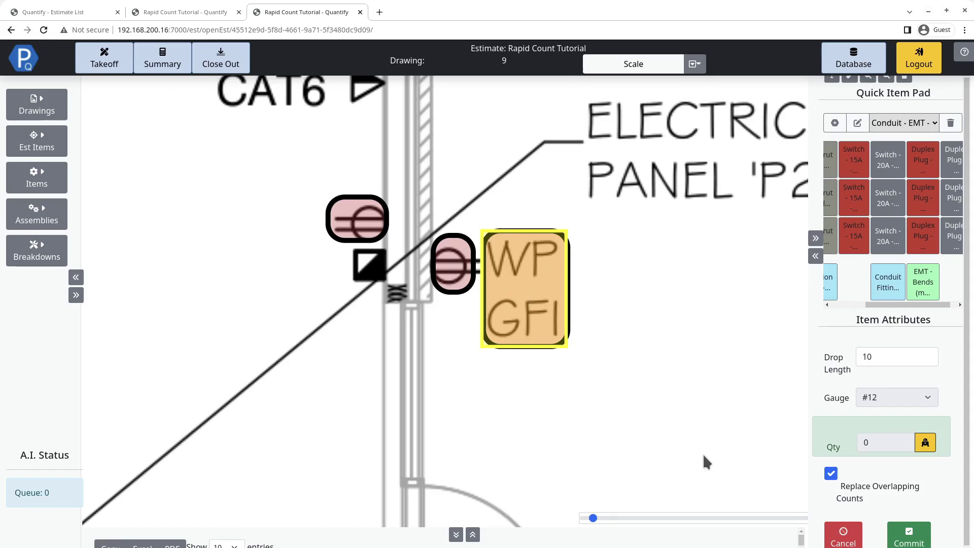
click(909, 539)
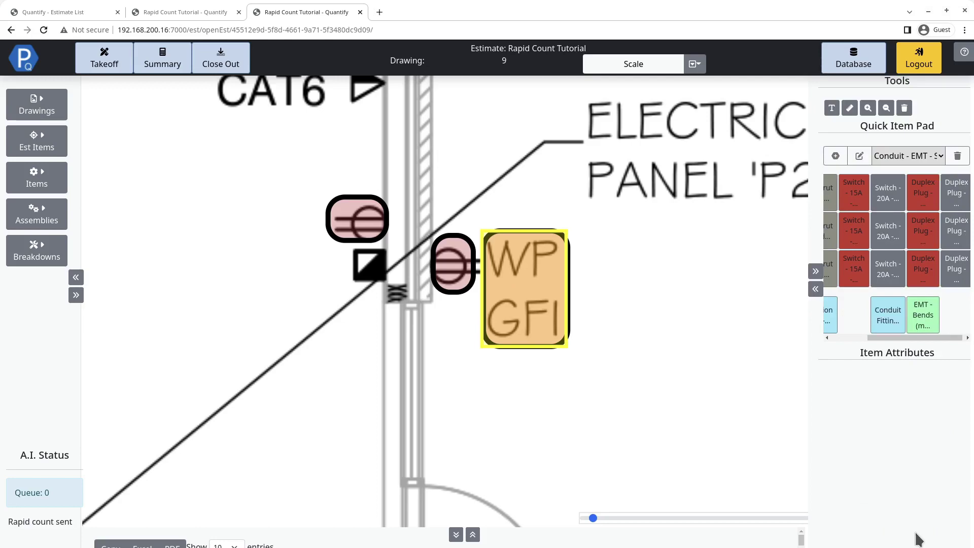
- Examine the WP GFI labels beside panel P2, below Workshop 119 and near unit heater EUH-1 while the count runs
scroll(608, 359, down, 5)
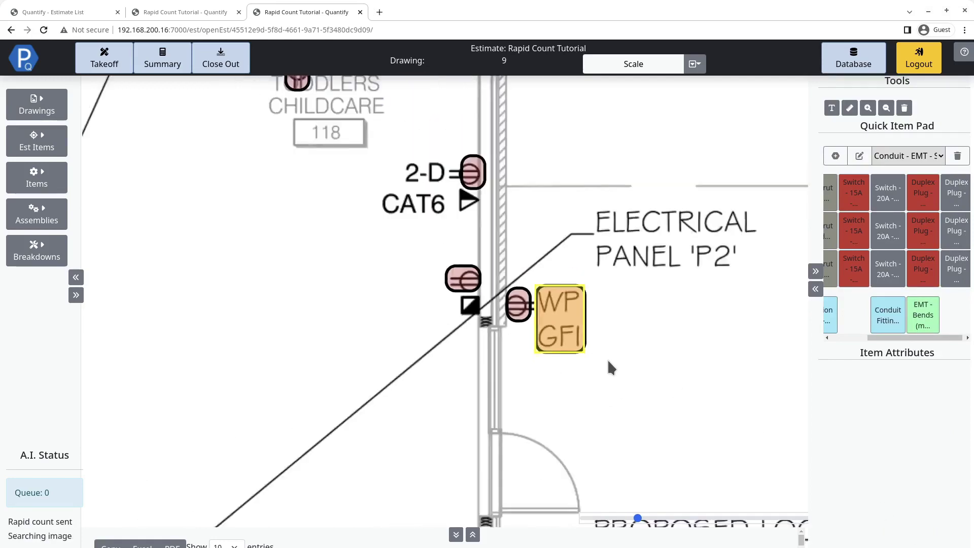
mouse_move(678, 409)
mouse_down()
mouse_move(651, 331)
mouse_move(672, 441)
mouse_up()
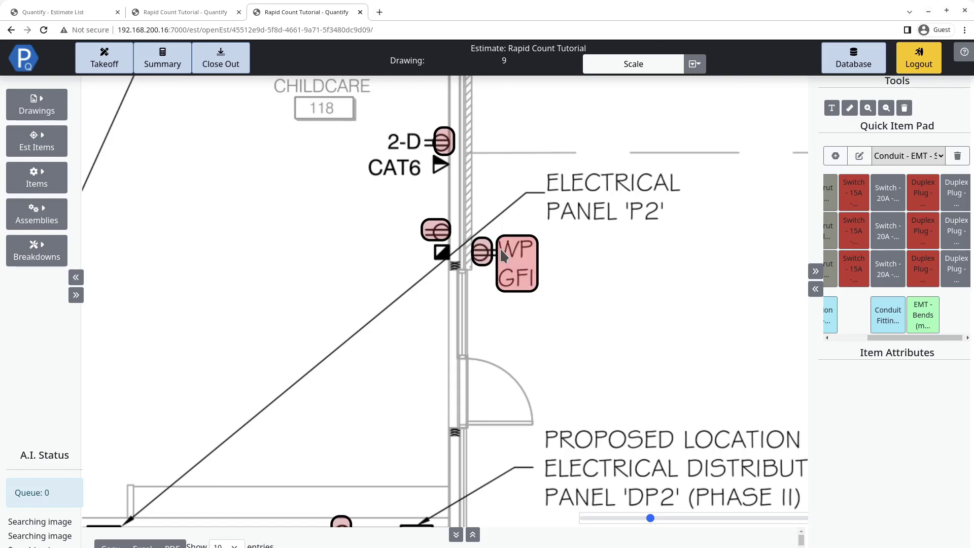
scroll(564, 335, down, 4)
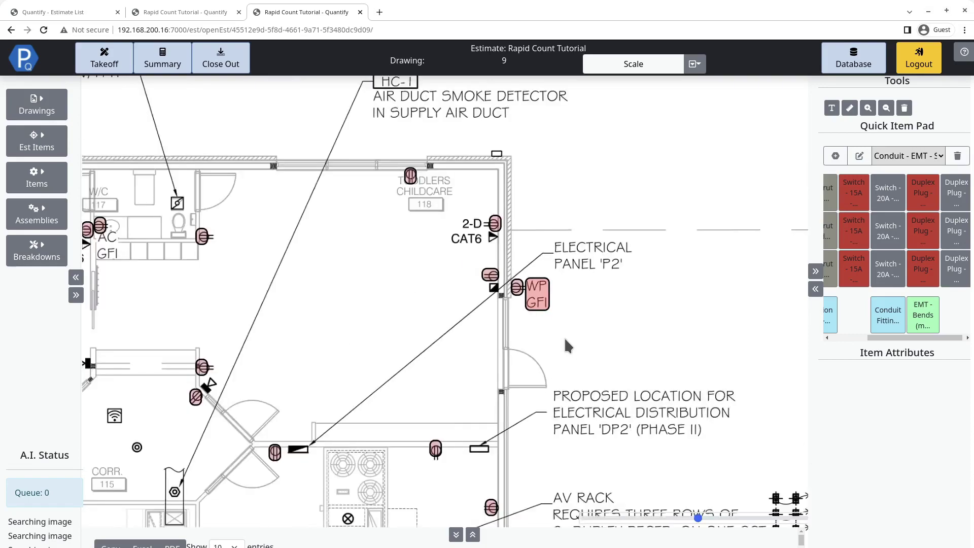
drag(610, 413, 476, 119)
scroll(491, 329, up, 3)
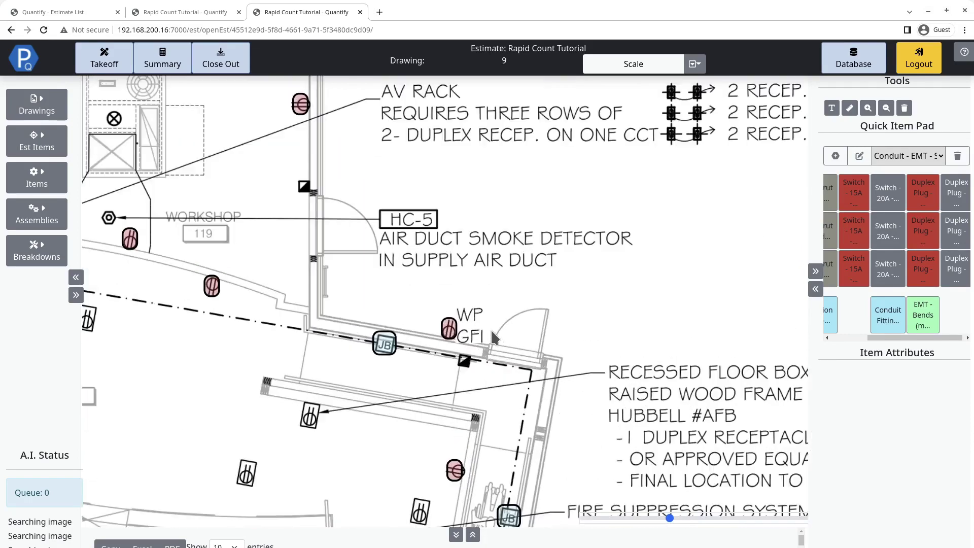
drag(502, 457, 579, 91)
mouse_move(514, 510)
mouse_down()
mouse_move(571, 375)
mouse_move(597, 101)
mouse_up()
drag(695, 477, 531, 249)
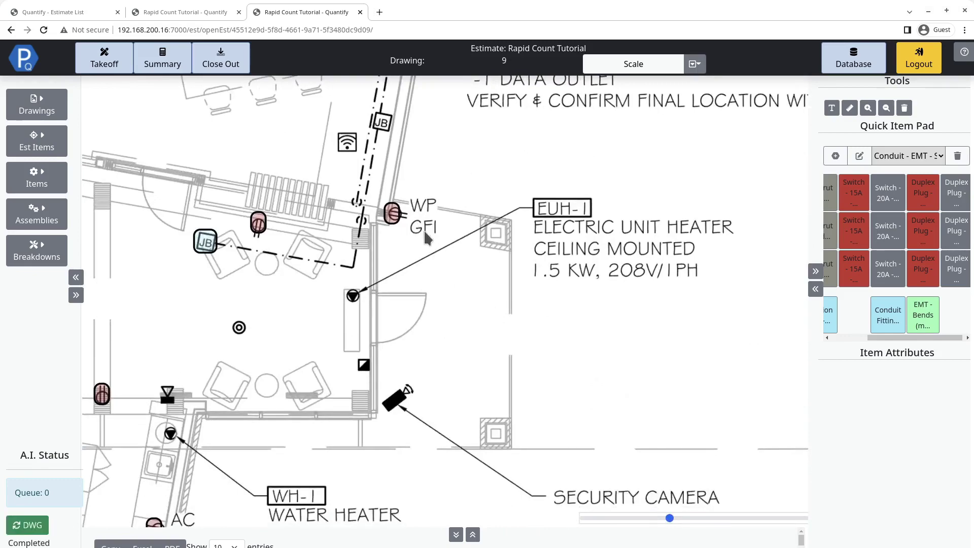
- Refresh the drawing with the completed WP GFI count and check the marked label beside Electrical Panel 'P2'
click(36, 523)
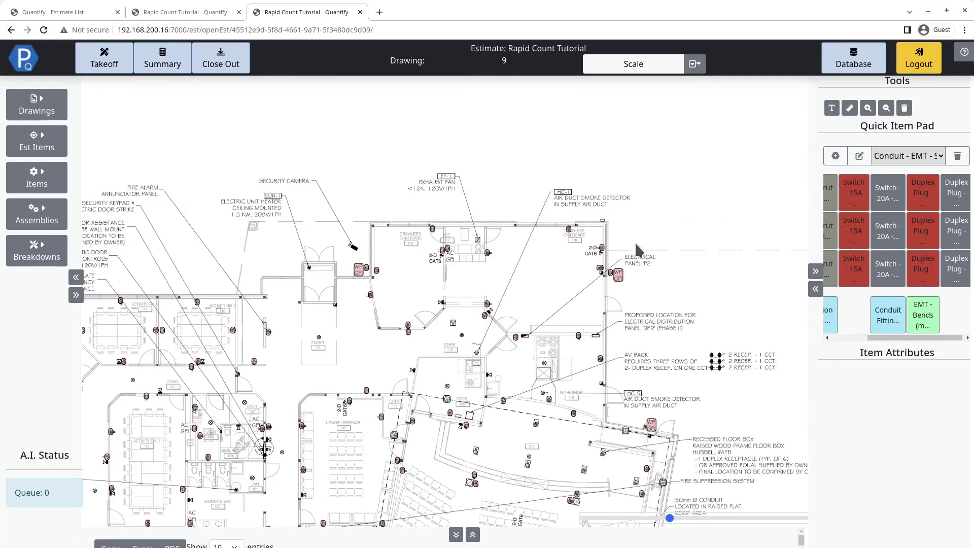
scroll(635, 249, up, 5)
scroll(568, 328, up, 2)
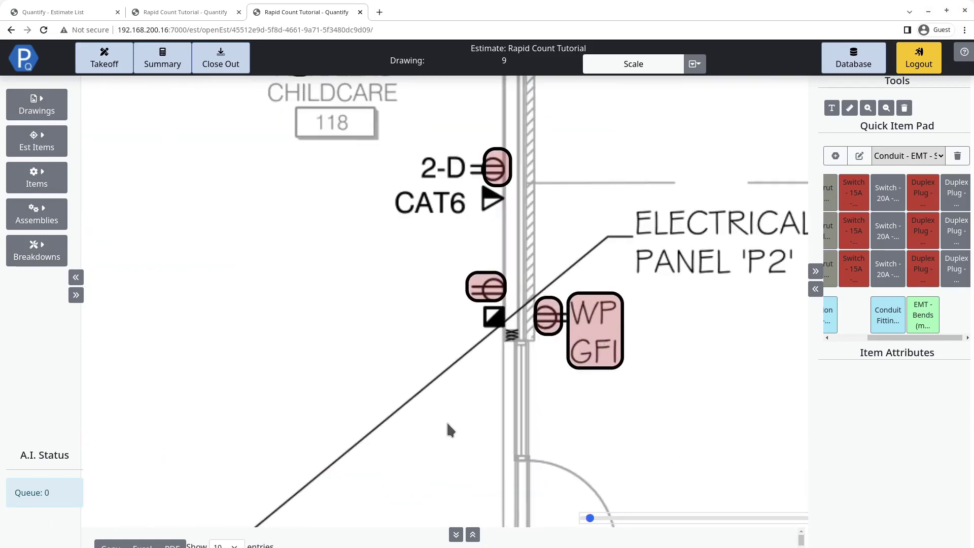
- Enlarge the takeoff table and delete the duplicate duplex plug count beside the WP GFI label at Electrical Panel 'P2'
click(472, 534)
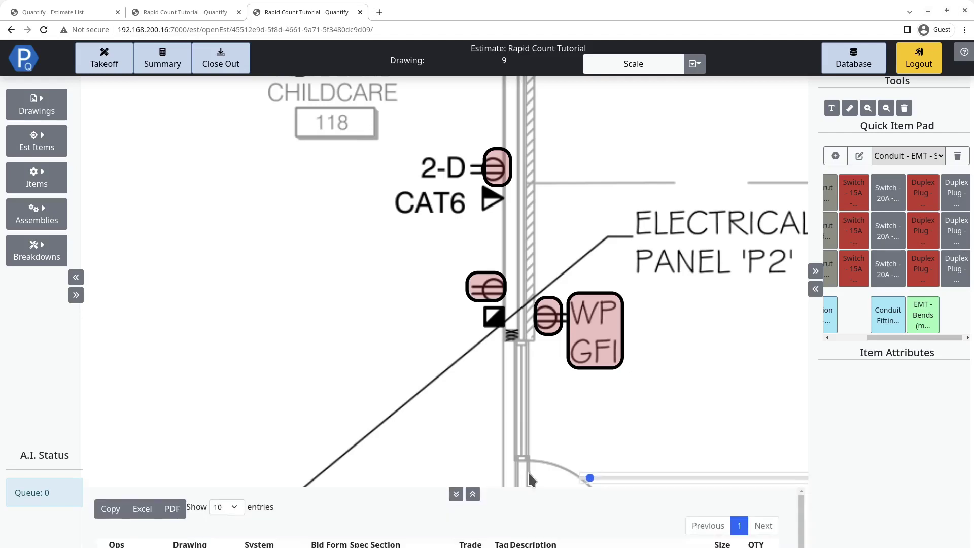
click(546, 330)
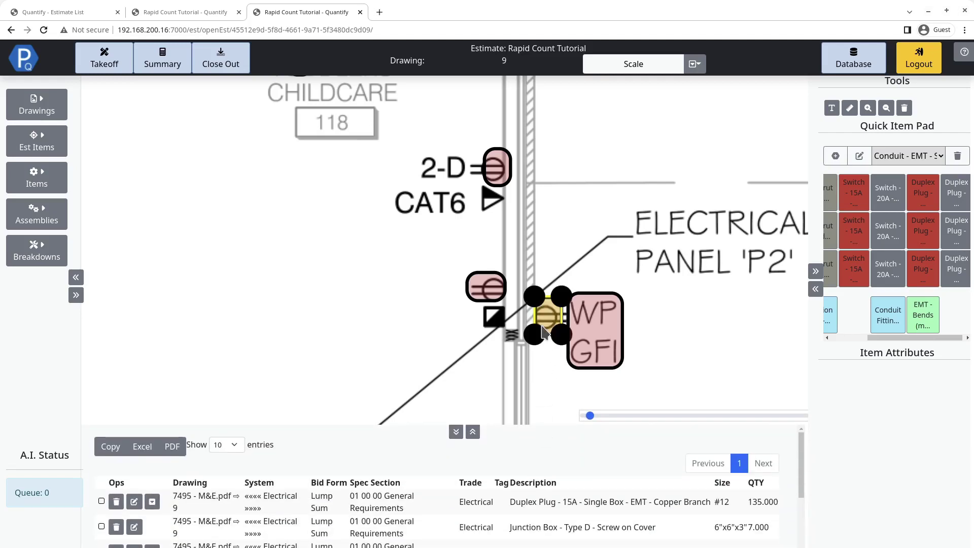
key(Delete)
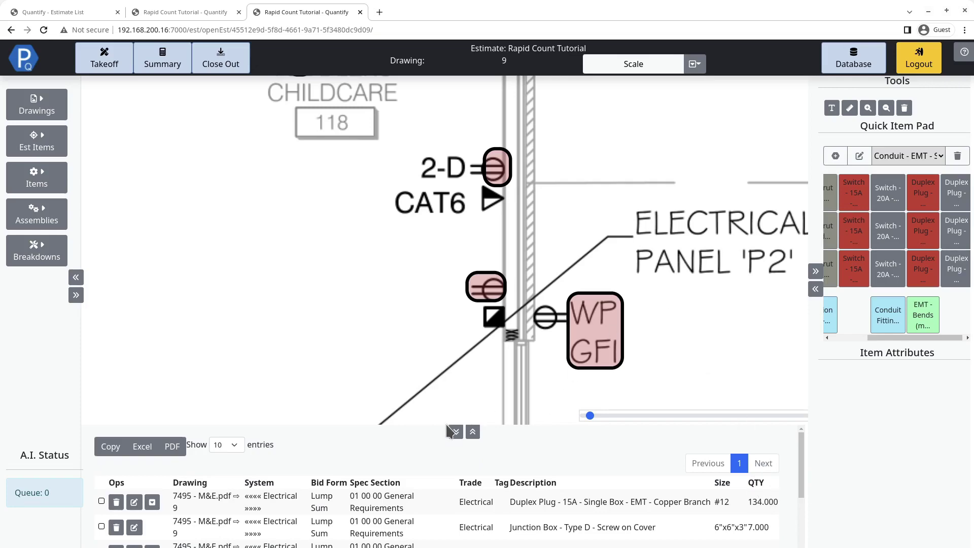
- Check the WP GFI label below Workshop 119 and delete the duplicate duplex plug count beside the one at unit heater EUH-1
scroll(535, 361, down, 2)
drag(667, 379, 623, 277)
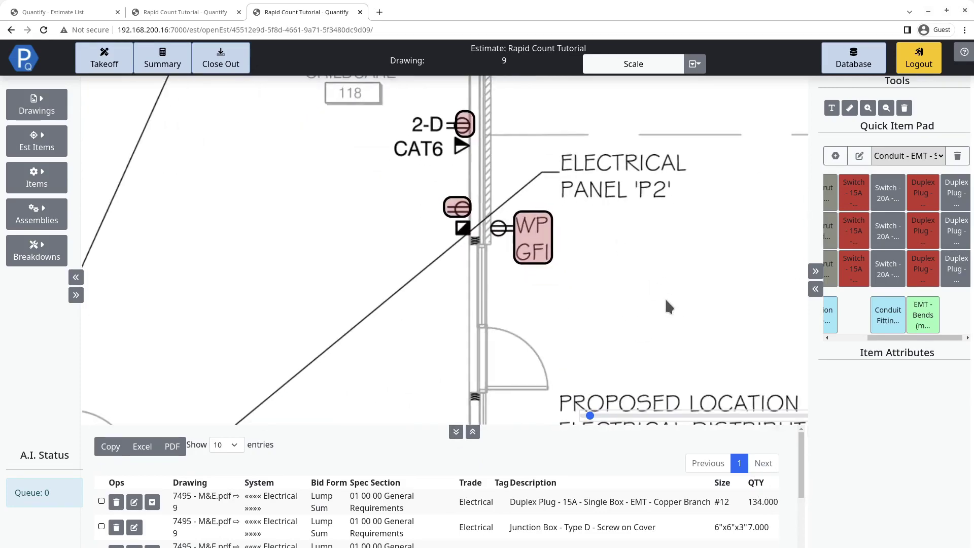
scroll(665, 297, down, 5)
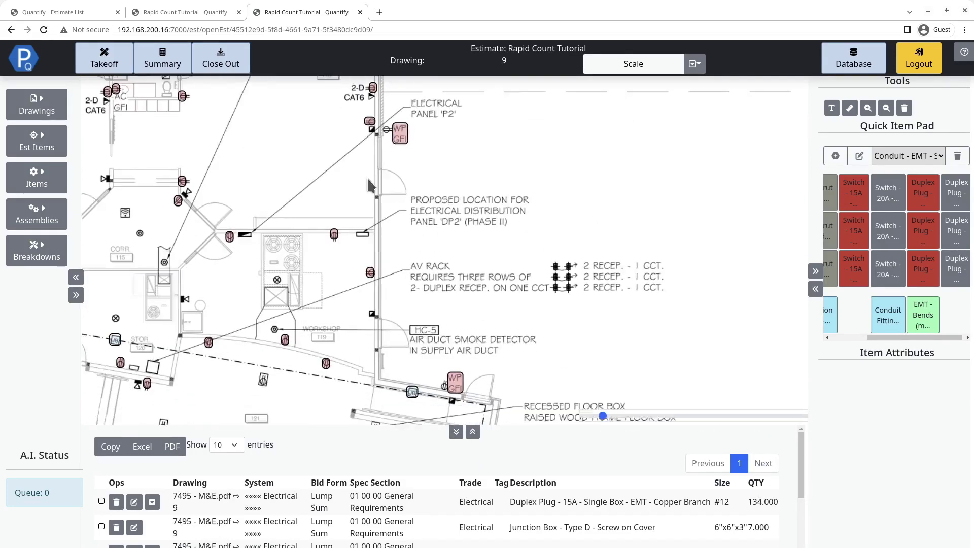
drag(449, 321, 384, 256)
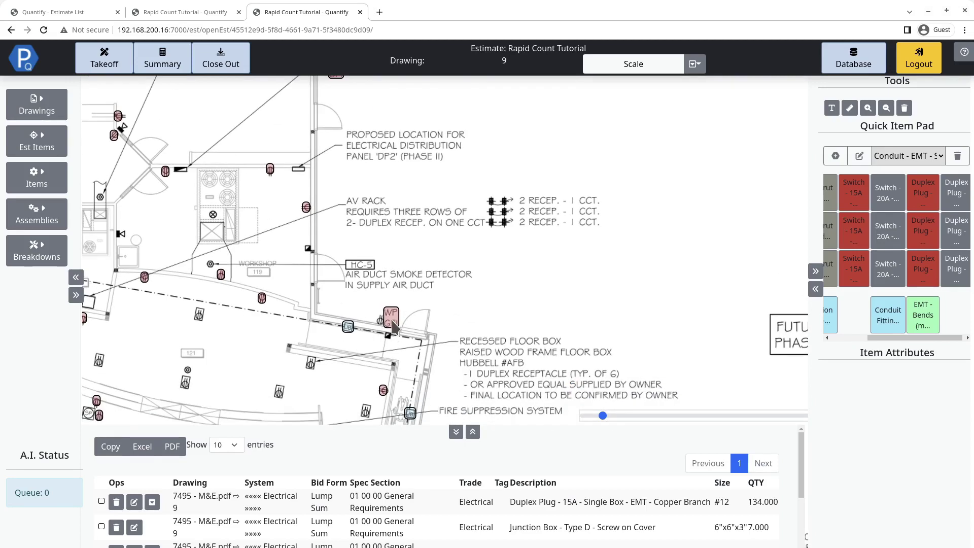
mouse_move(449, 358)
mouse_down()
mouse_move(450, 263)
mouse_move(423, 134)
mouse_up()
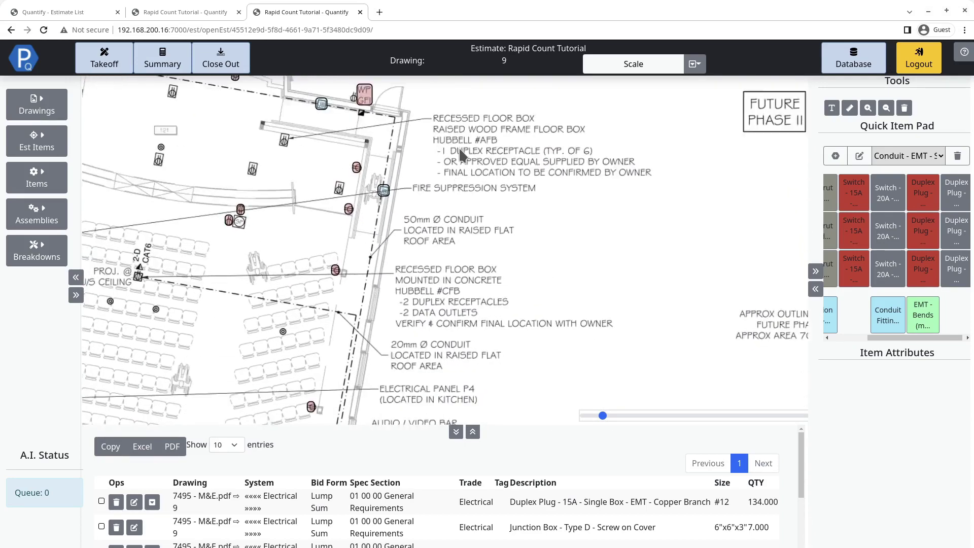
drag(529, 235, 574, 105)
scroll(445, 312, down, 3)
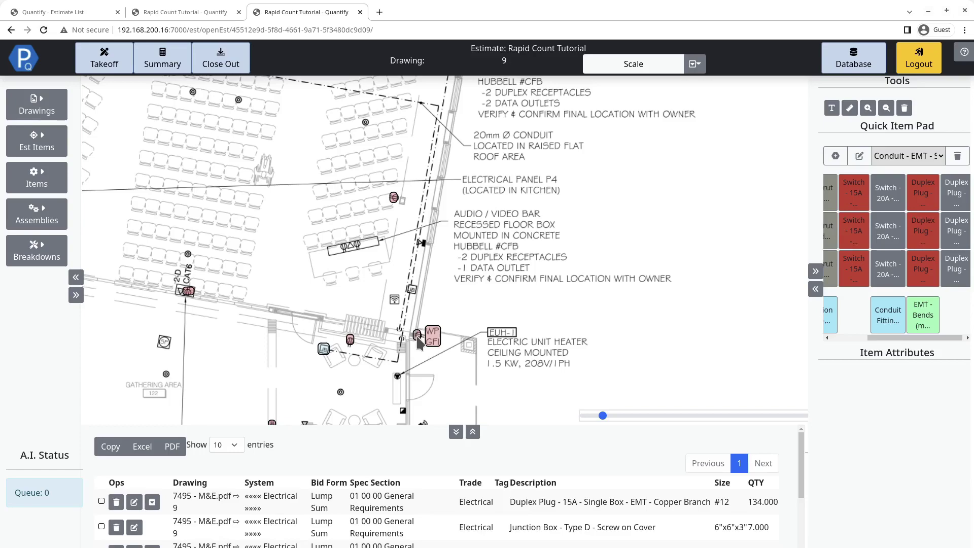
key(Delete)
- Delete the duplicate duplex plug count beside the WP GFI label next to Library 124
drag(355, 269, 515, 287)
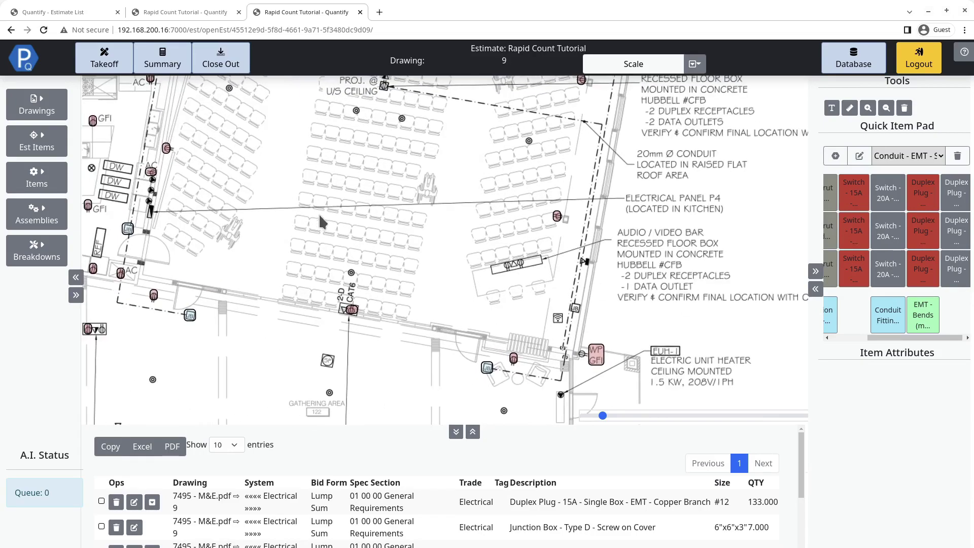
drag(322, 219, 502, 265)
drag(255, 242, 622, 259)
scroll(616, 330, down, 3)
scroll(616, 345, up, 5)
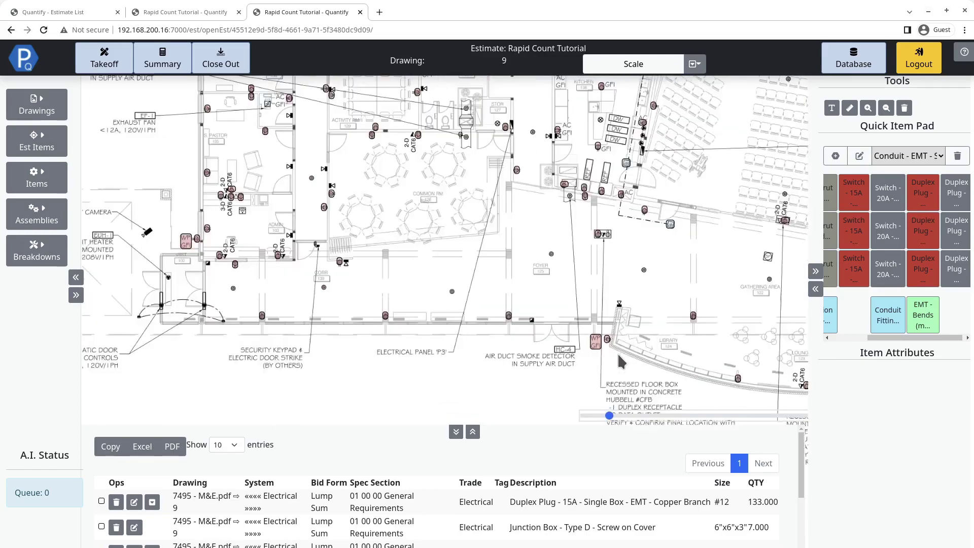
click(606, 335)
key(Delete)
- Delete the duplicate duplex plug count beside the WP GFI label near the Drop-Off area and its EUH-1 heater
drag(468, 286, 613, 300)
drag(463, 222, 579, 247)
drag(534, 201, 563, 256)
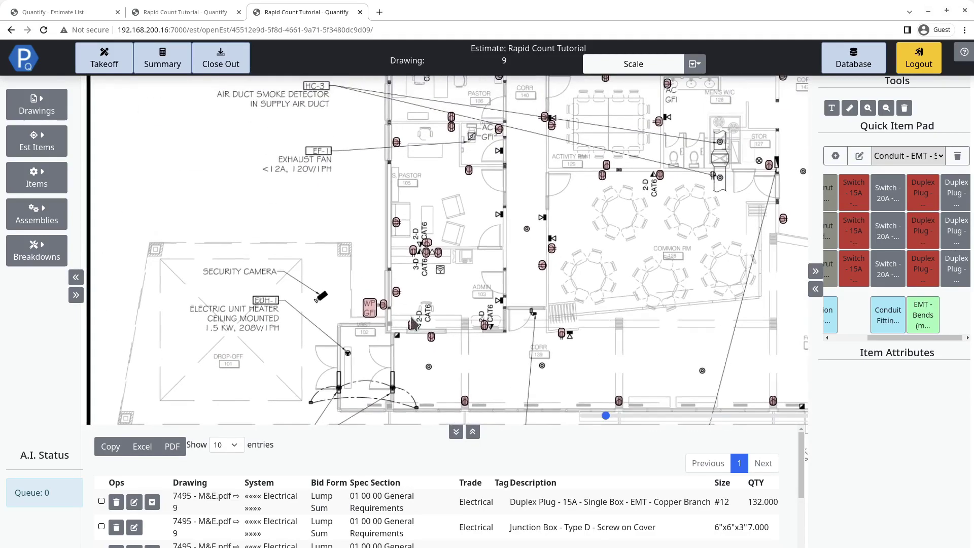
click(383, 305)
key(Delete)
- Delete the duplicate duplex plug count beside the WP GFI label outside Crawler's Childcare 116
scroll(485, 346, down, 4)
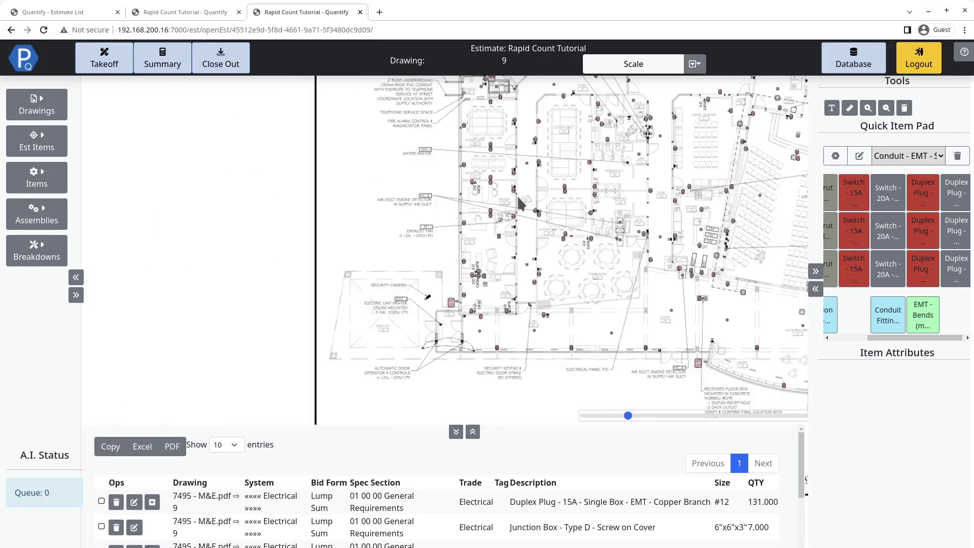
scroll(629, 243, up, 5)
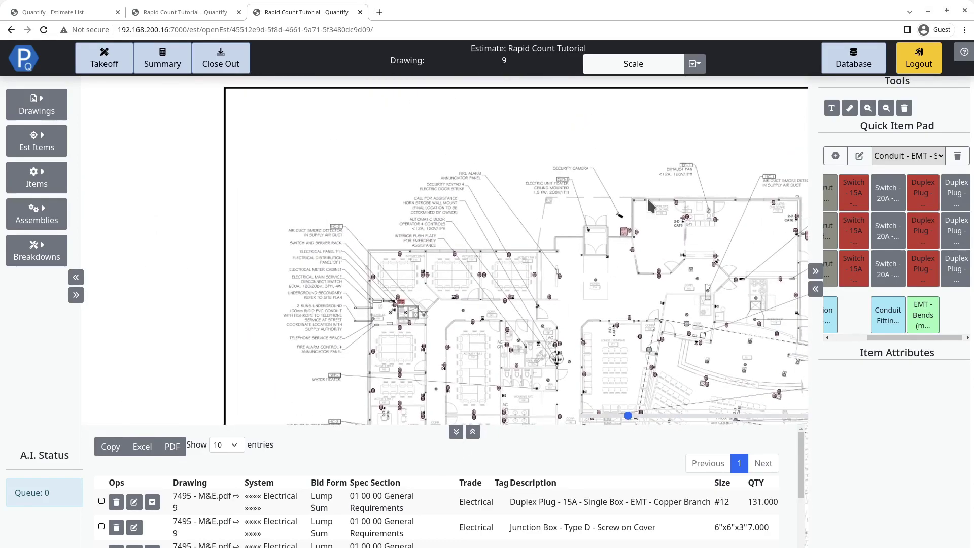
right_click(591, 294)
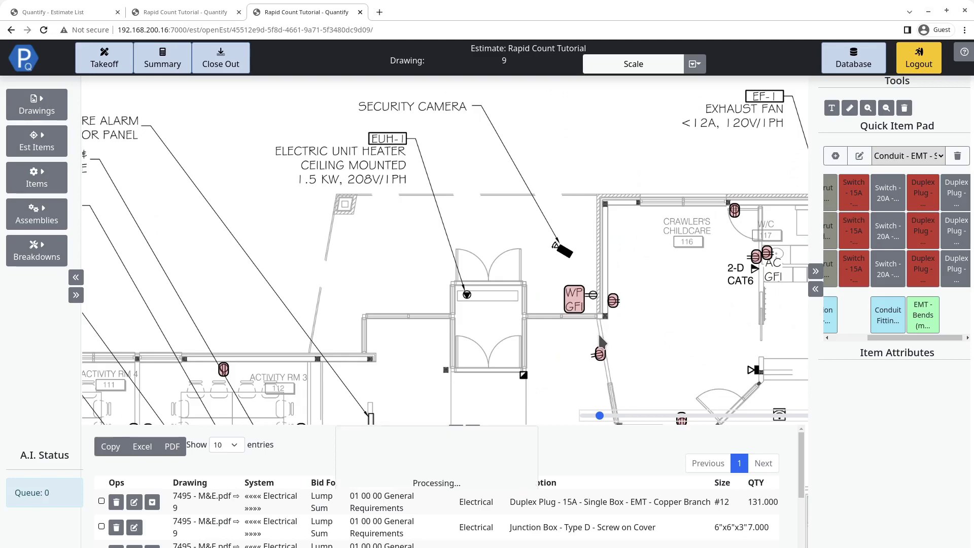
scroll(635, 358, down, 3)
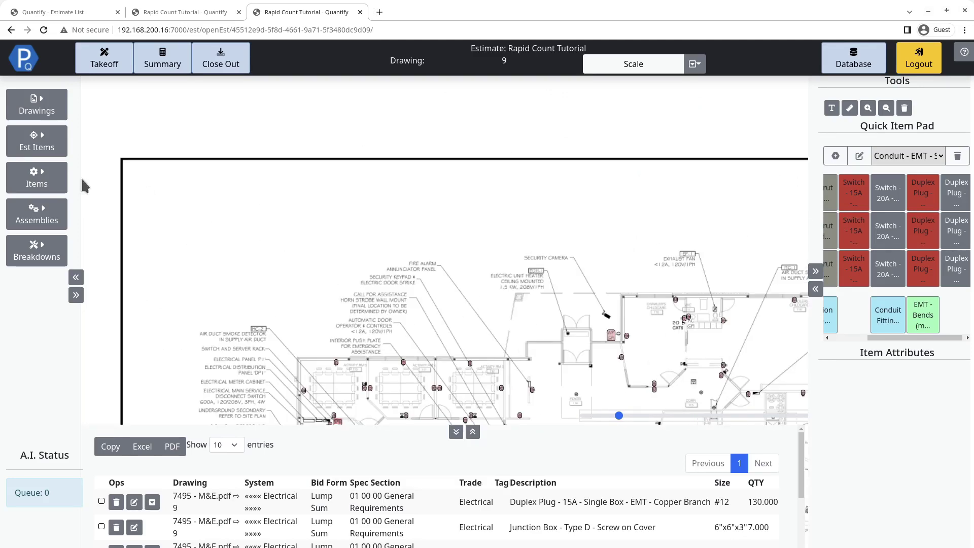
- Manually add the missed 15A duplex plug in the recessed floor box near Foyer 125
drag(499, 364, 312, 161)
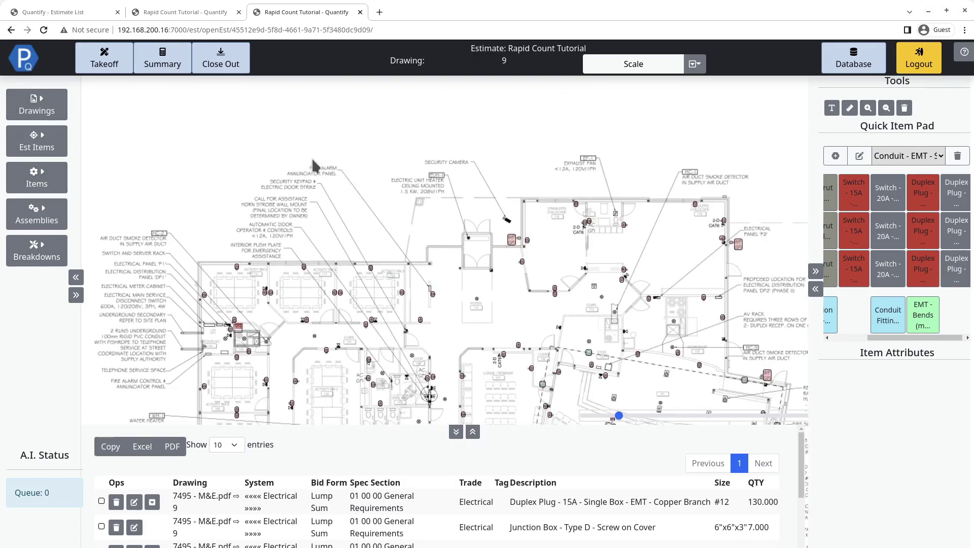
mouse_move(483, 337)
mouse_down()
mouse_move(367, 163)
mouse_move(378, 132)
mouse_move(487, 299)
mouse_move(533, 227)
mouse_move(441, 284)
mouse_up()
scroll(442, 283, up, 5)
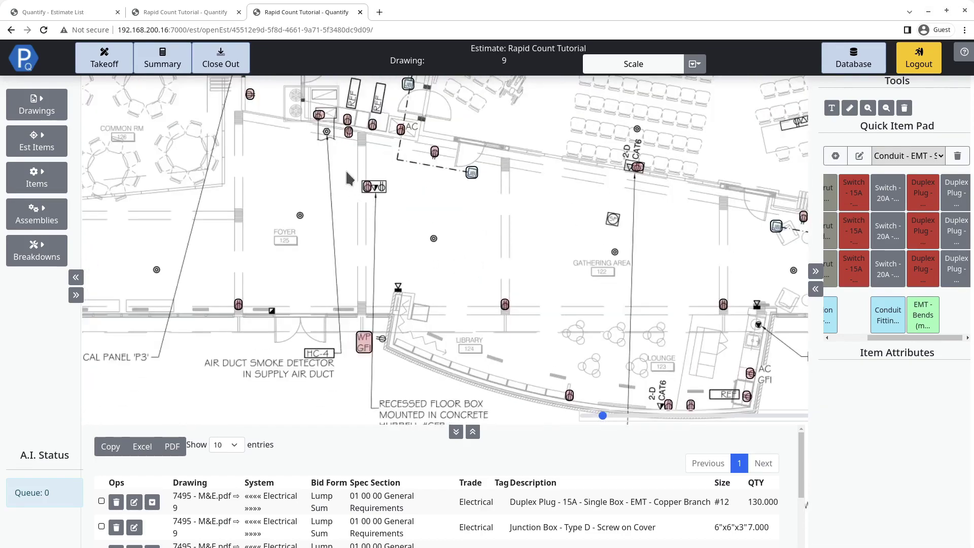
click(922, 193)
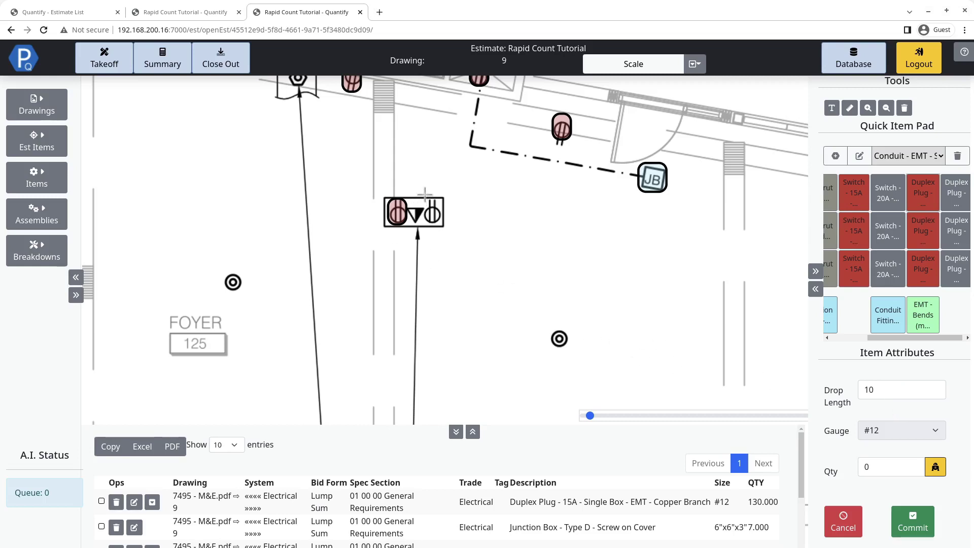
click(435, 210)
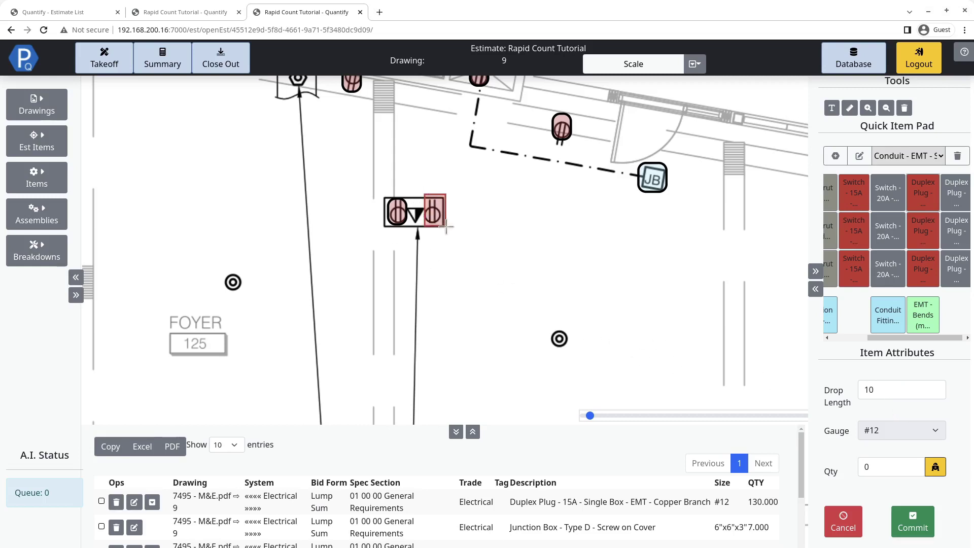
- Open drawing 10 of 7495 - M&E.pdf and bring the FR1 light fixtures near room 116 into close view
click(47, 108)
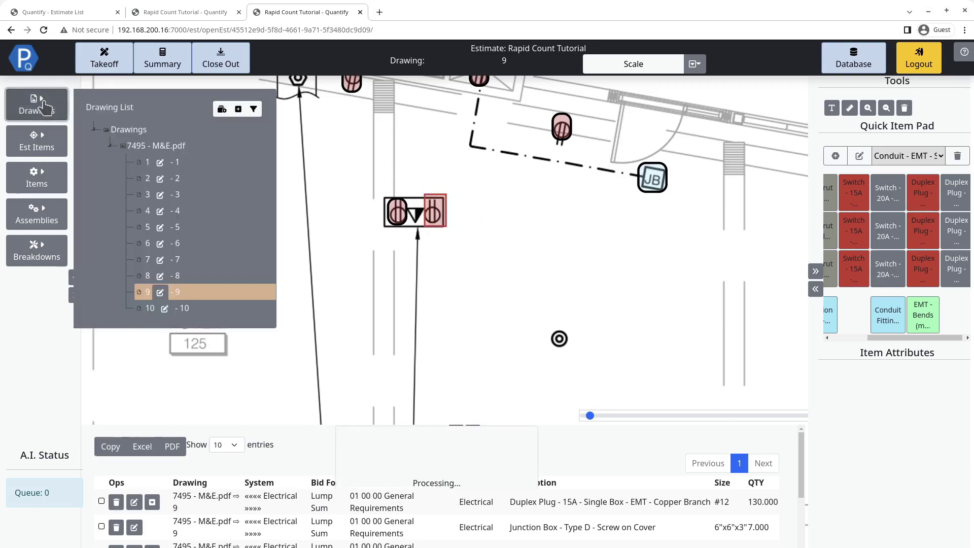
click(209, 314)
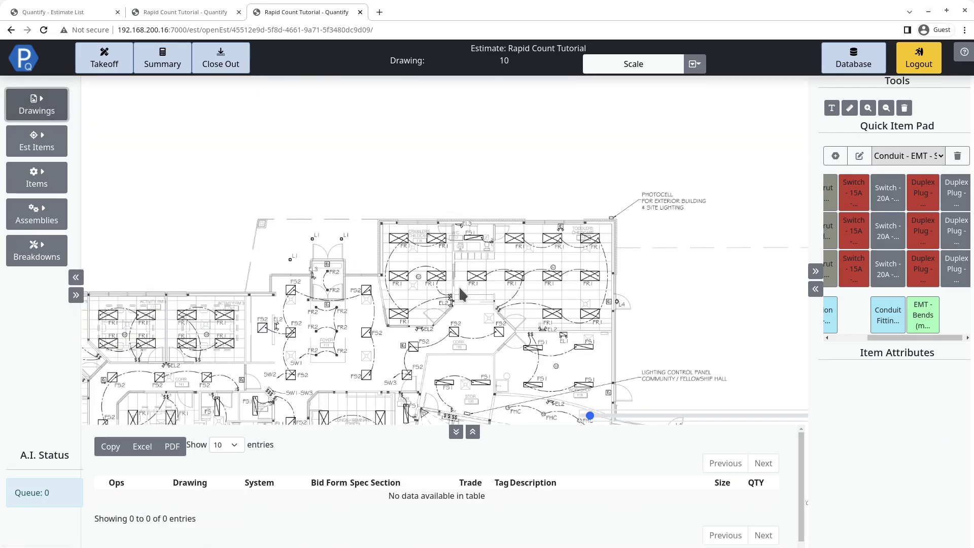
scroll(459, 289, up, 5)
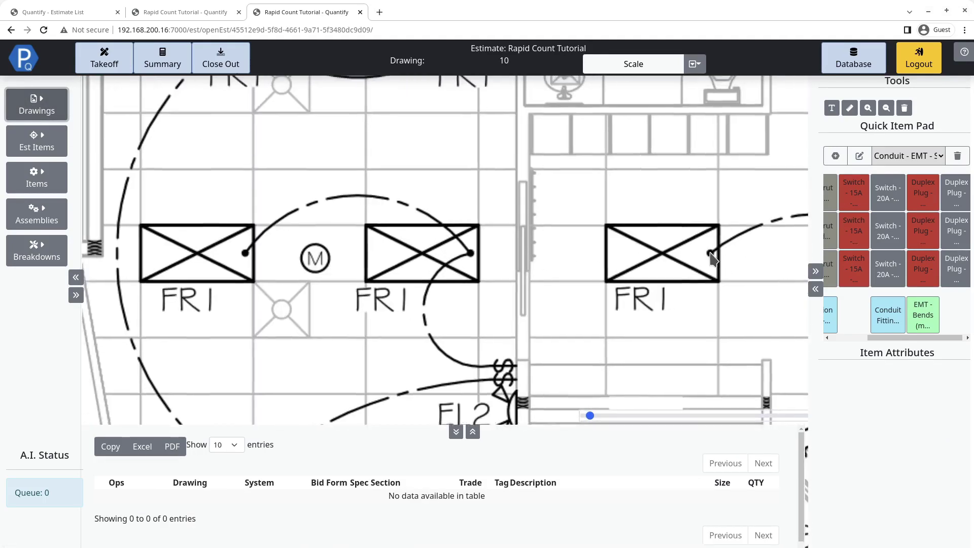
drag(711, 253, 482, 320)
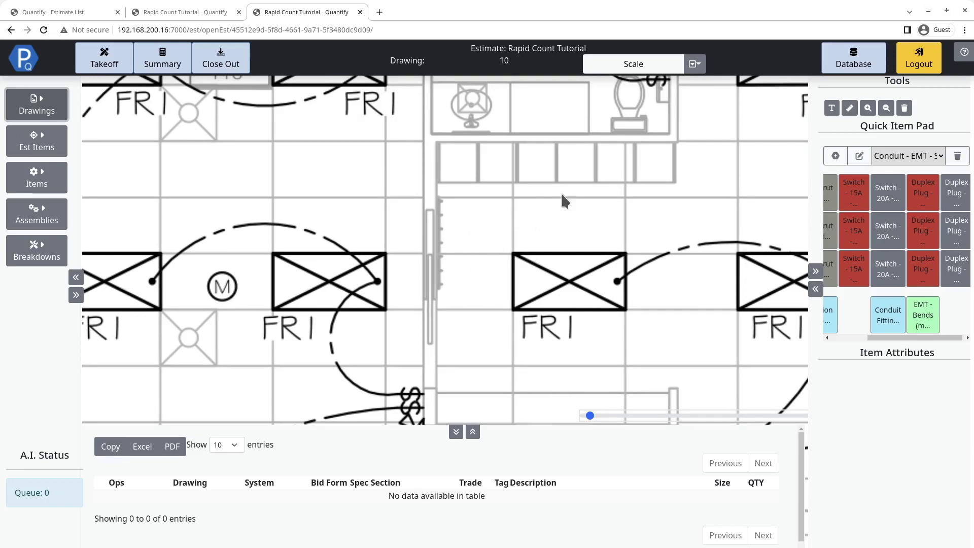
drag(564, 201, 542, 220)
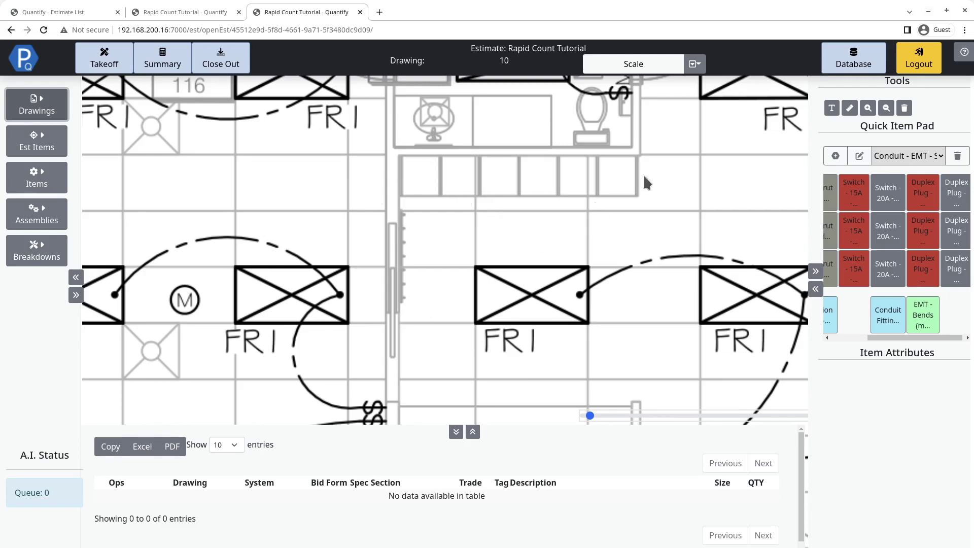
- Switch the Quick Item Pad to Light Fixtures and pick its first light fixture item
click(908, 156)
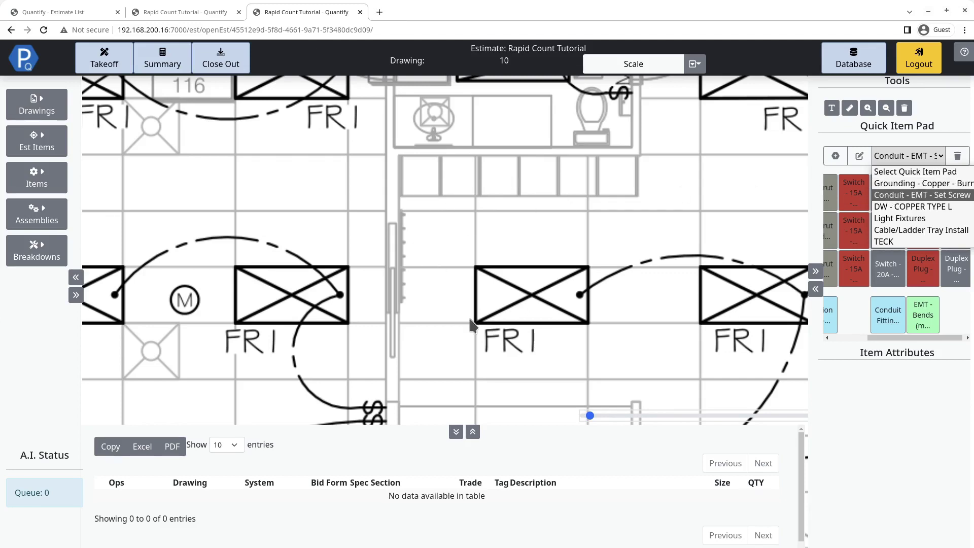
click(949, 222)
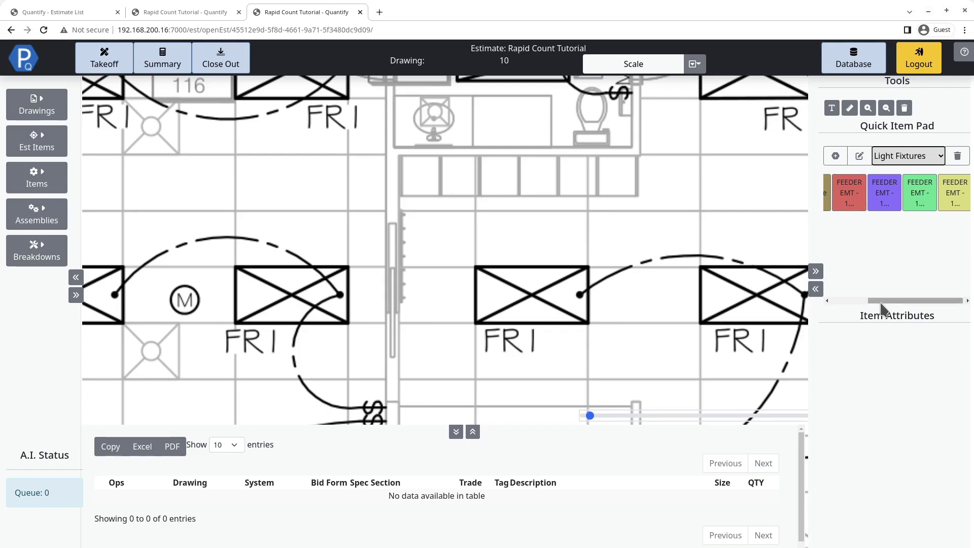
drag(879, 306, 839, 304)
click(836, 198)
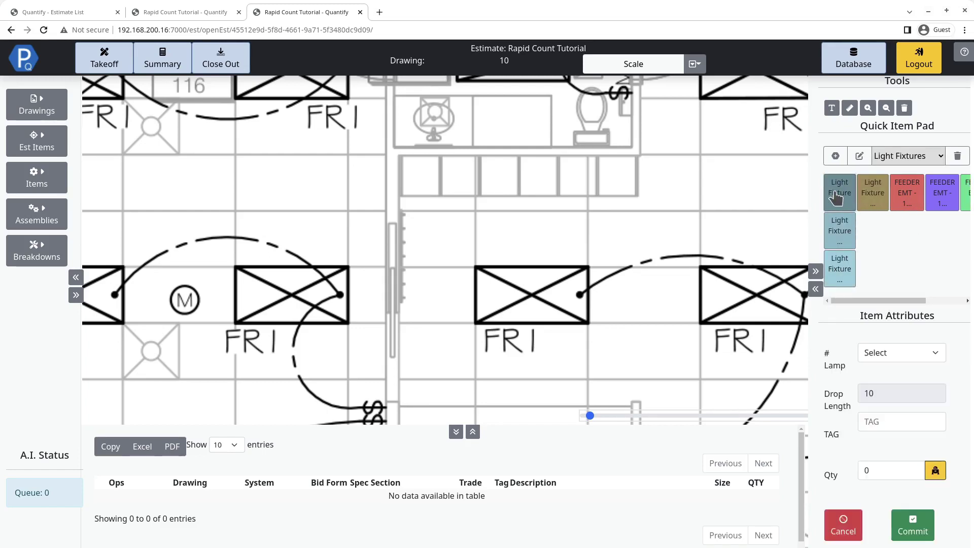
- Set the light fixture to 4 lamps and tag it FR1
click(891, 356)
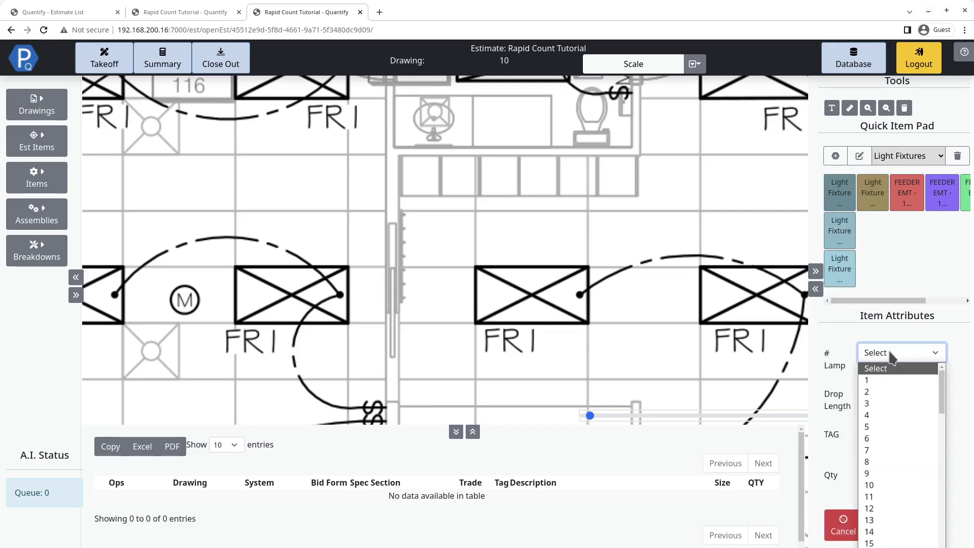
click(871, 416)
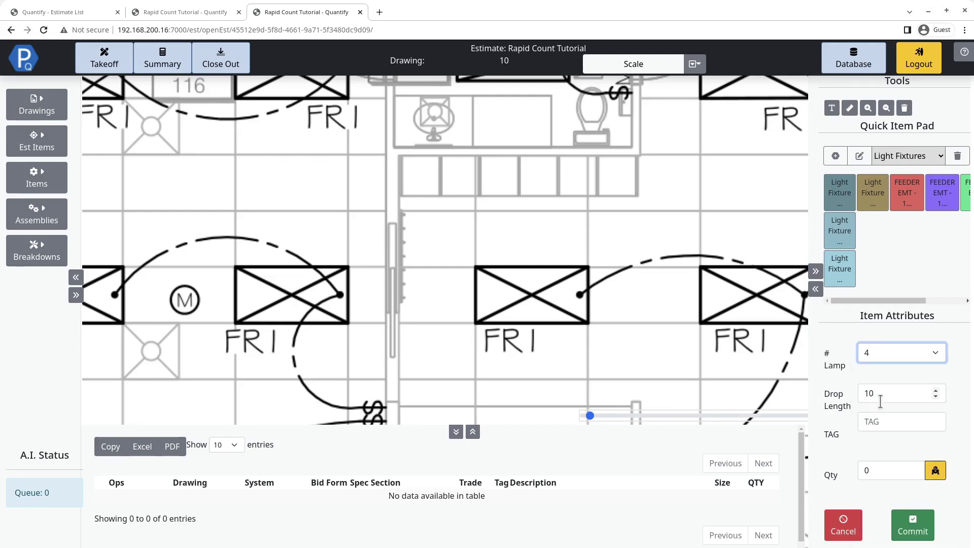
click(876, 421)
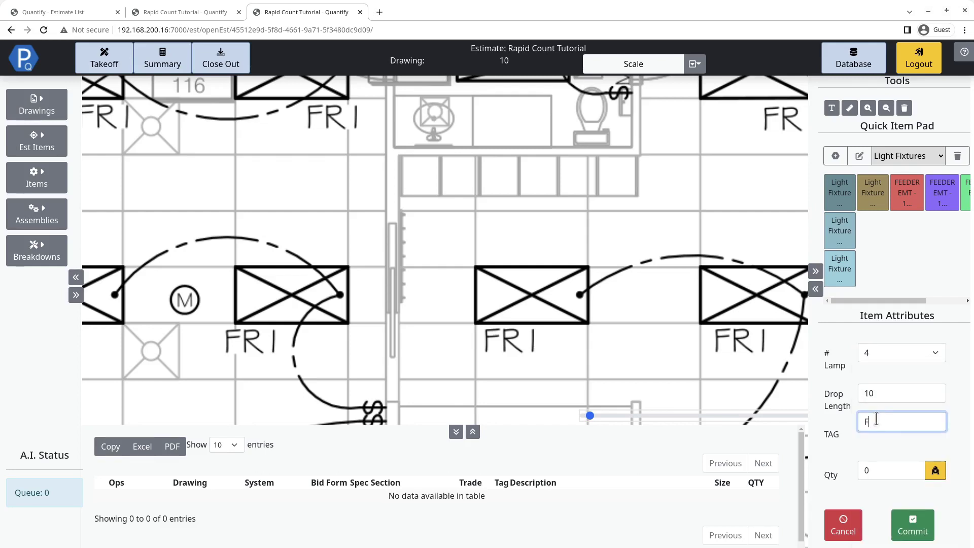
text(FR1)
- Start a Rapid Count for the fixture, boxing one crossed rectangle together with its FR1 label, and submit it
click(936, 472)
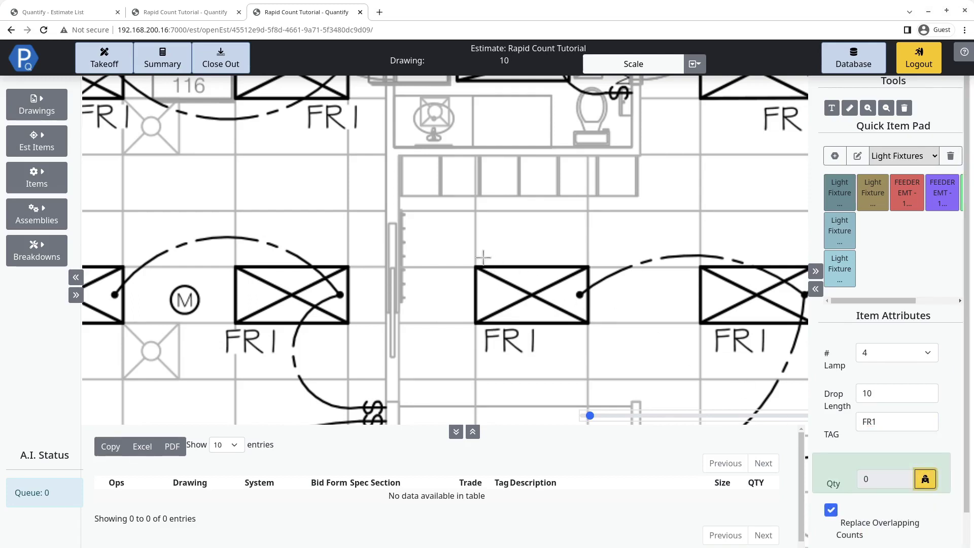
mouse_move(472, 260)
mouse_down()
mouse_move(514, 294)
mouse_move(533, 335)
mouse_move(567, 357)
mouse_move(594, 356)
mouse_up()
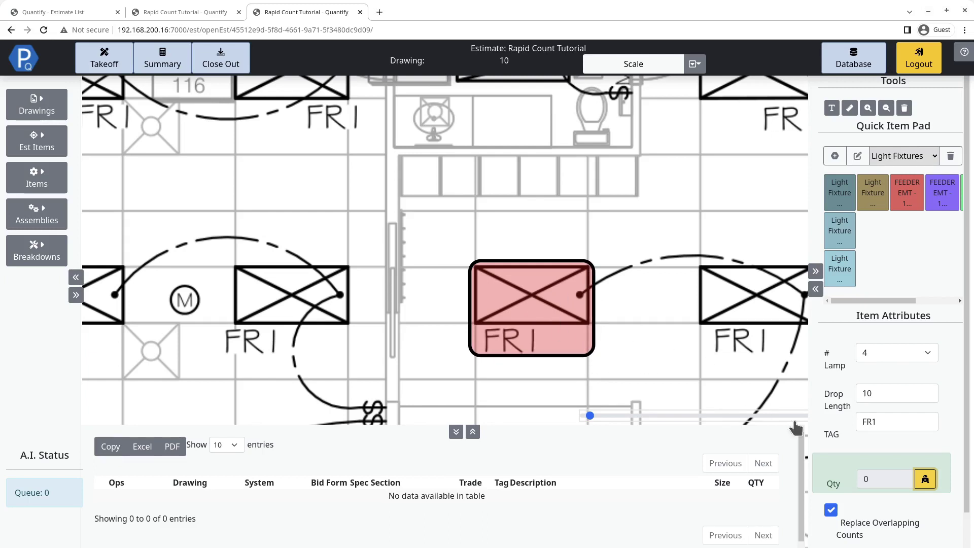
scroll(935, 489, down, 1)
click(908, 537)
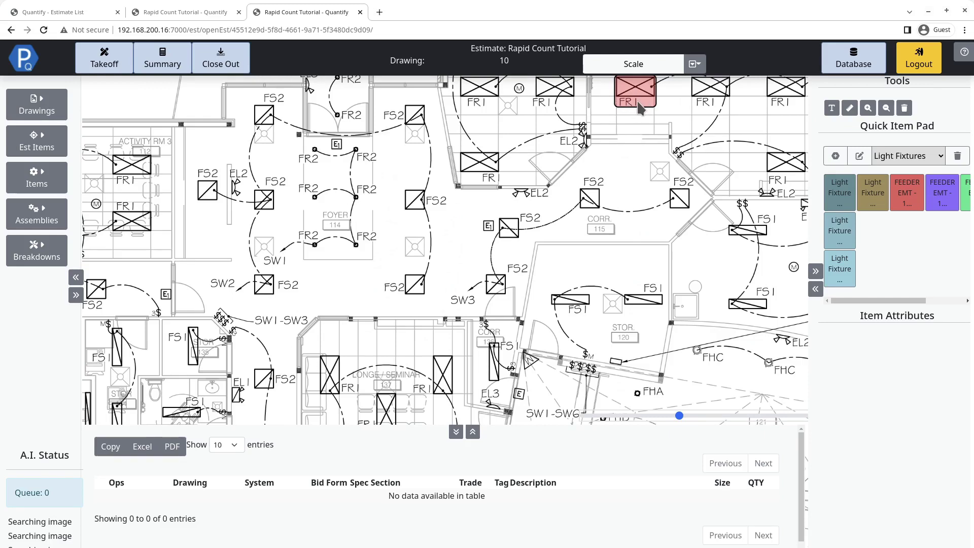
- Pick the first light fixture item again and set it to 2 lamps with the tag FS2
scroll(374, 288, up, 5)
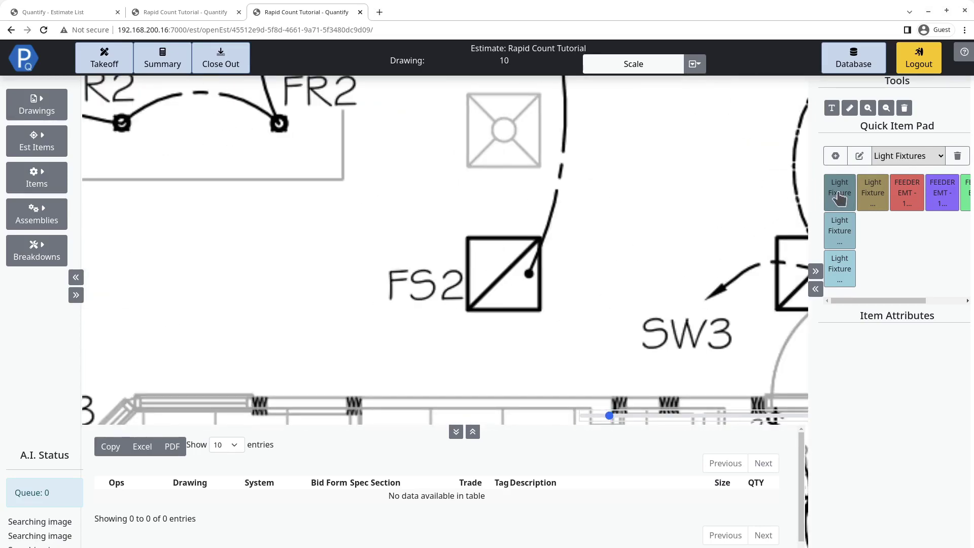
click(838, 197)
click(873, 347)
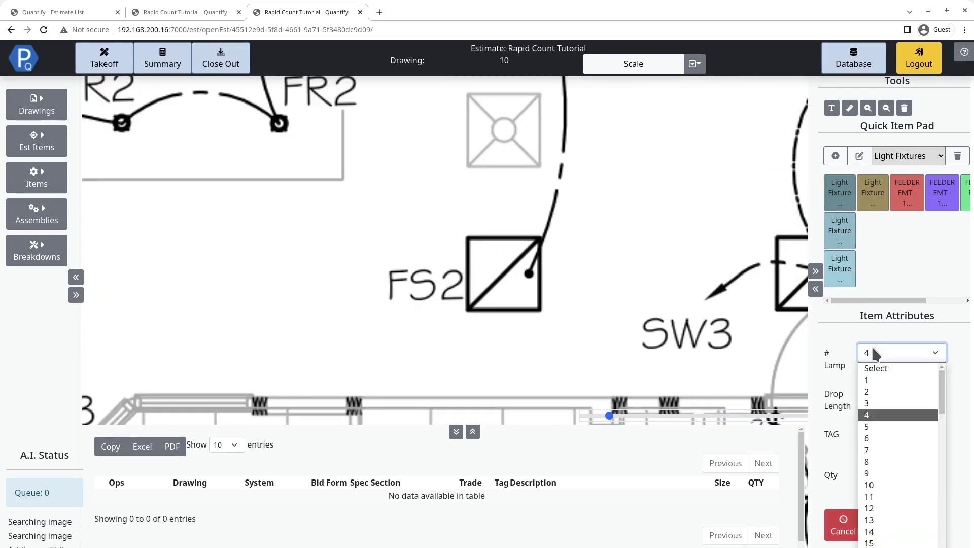
click(873, 393)
double_click(872, 422)
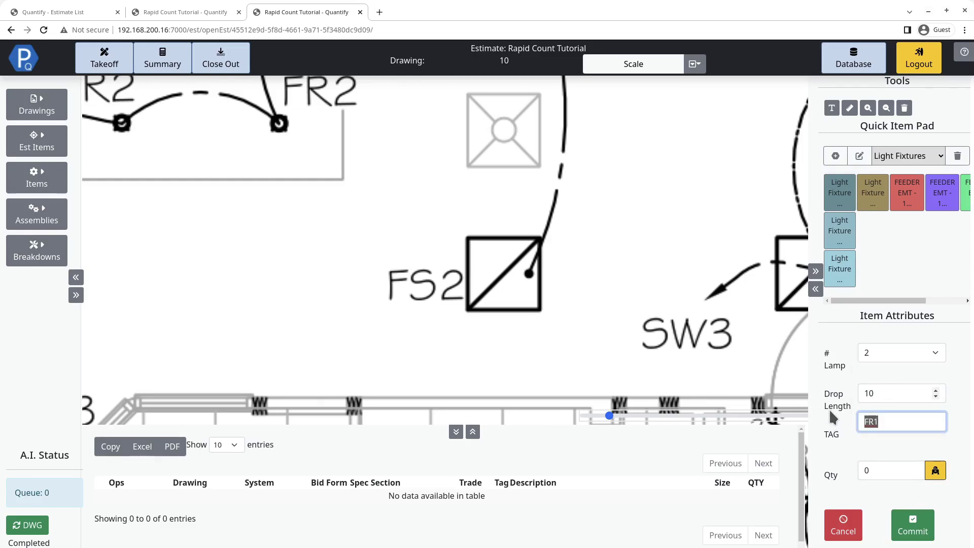
text(FS2)
- Run a Rapid Count for FS2, boxing only the diagonal-line square of one FS2 fixture near foyer 114, and submit it
click(934, 472)
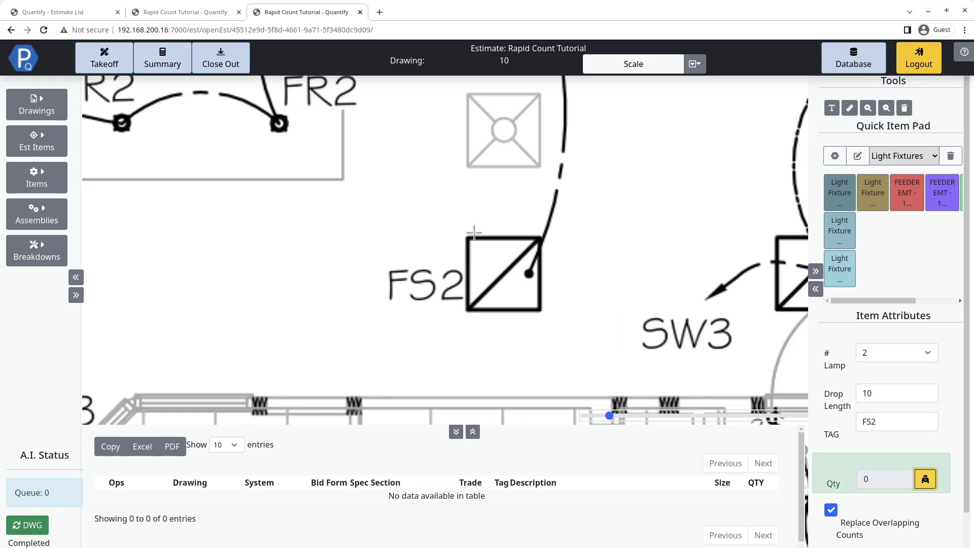
drag(462, 230, 547, 319)
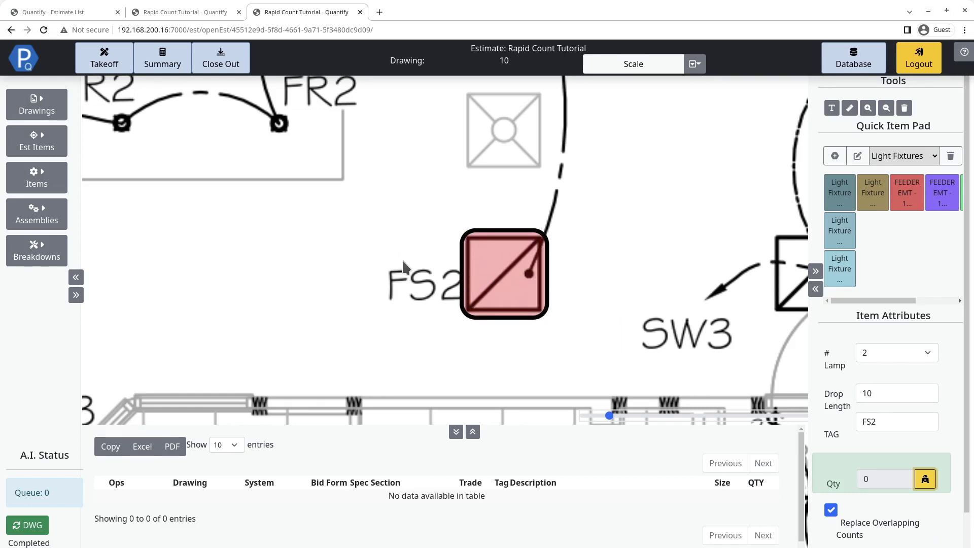
scroll(845, 500, down, 2)
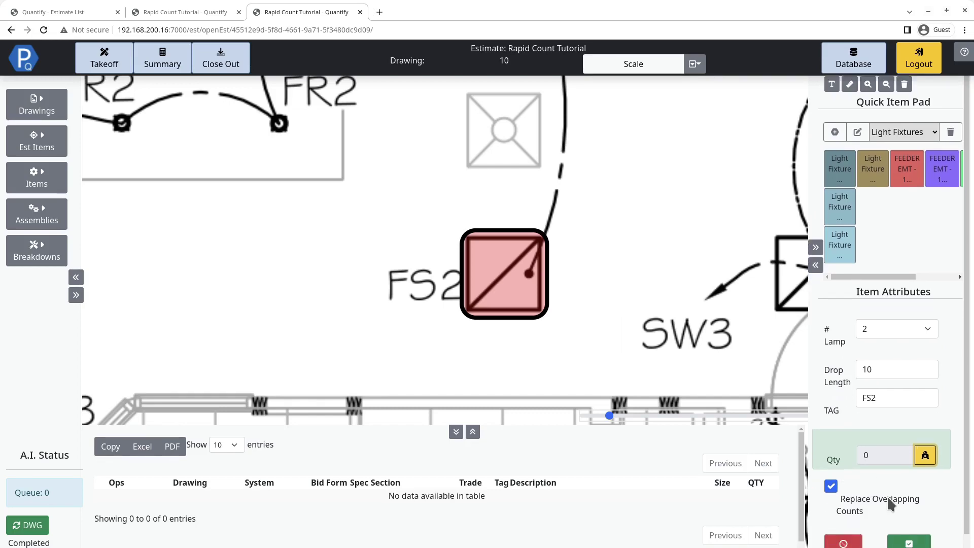
click(908, 535)
- Reload drawing 10 from the drawing list to show the submitted light fixture counts
scroll(530, 287, down, 3)
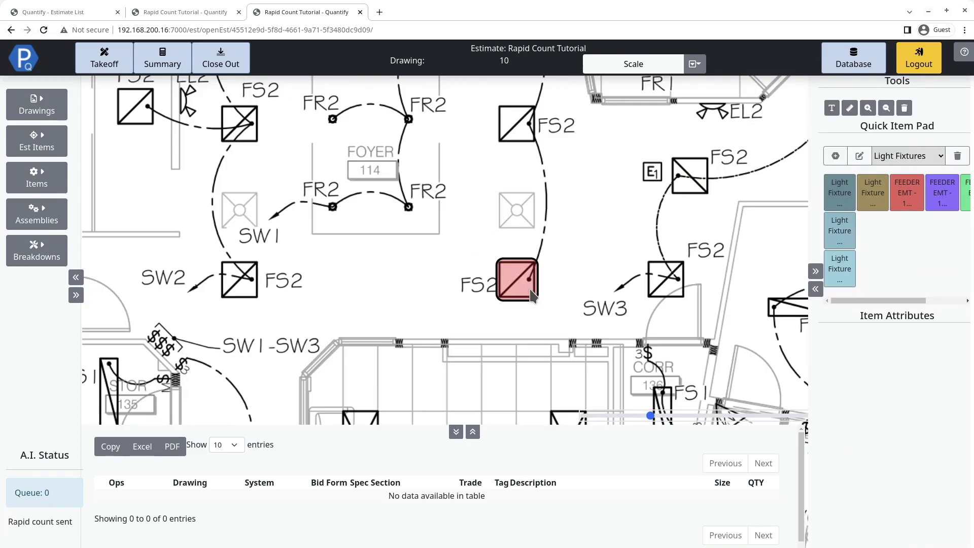
scroll(487, 167, down, 3)
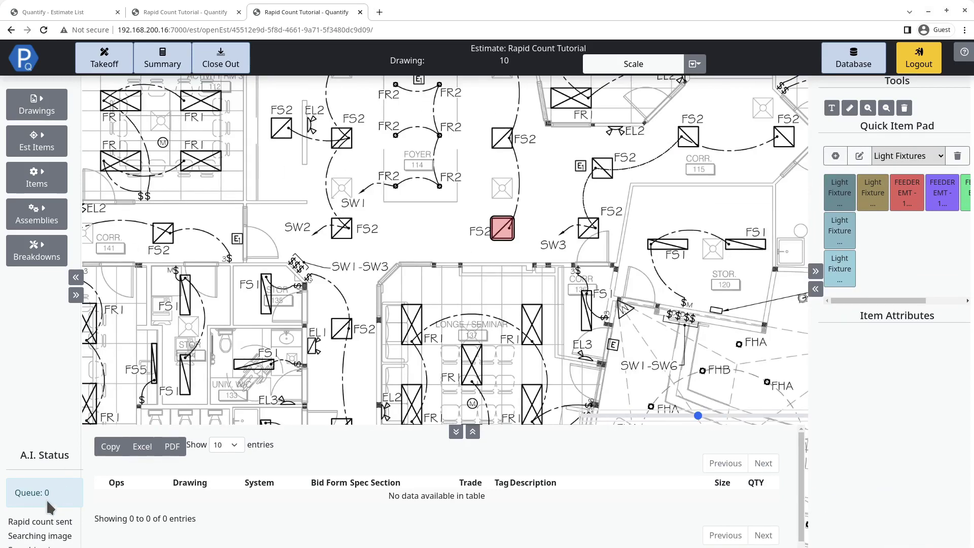
drag(390, 159, 362, 209)
click(56, 120)
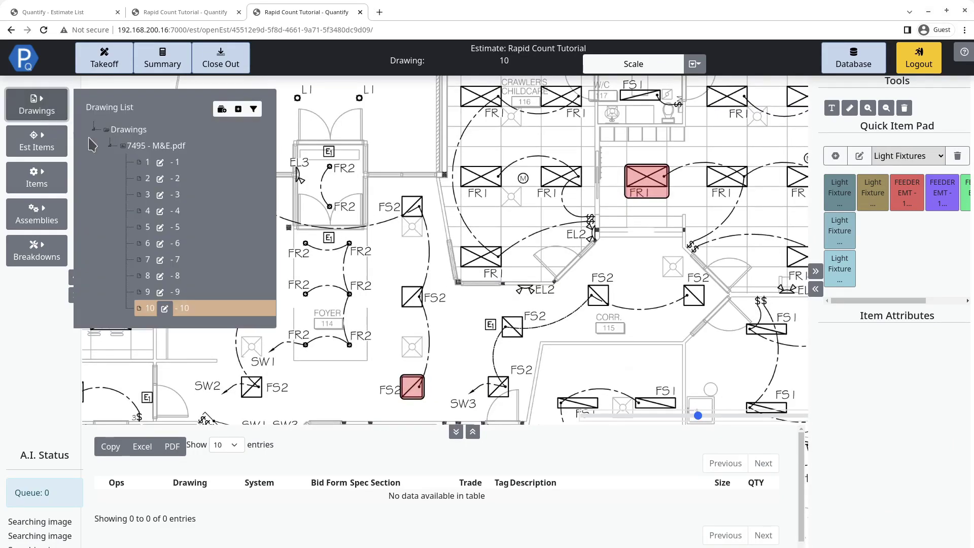
click(209, 308)
click(48, 116)
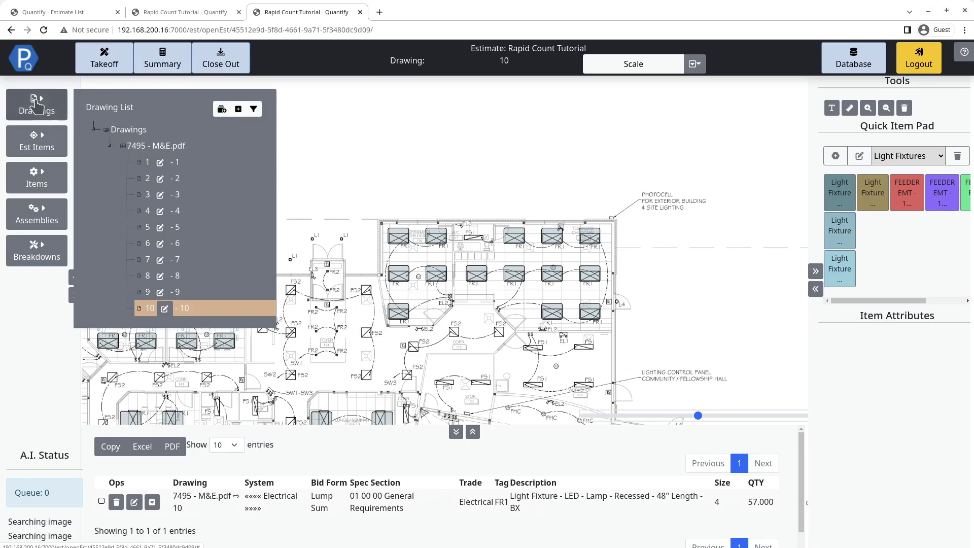
- Manually count the missed FR1 fixture in the room beside women's W/C 130, using the first light fixture item tagged FR1
drag(335, 379, 599, 235)
scroll(307, 358, up, 5)
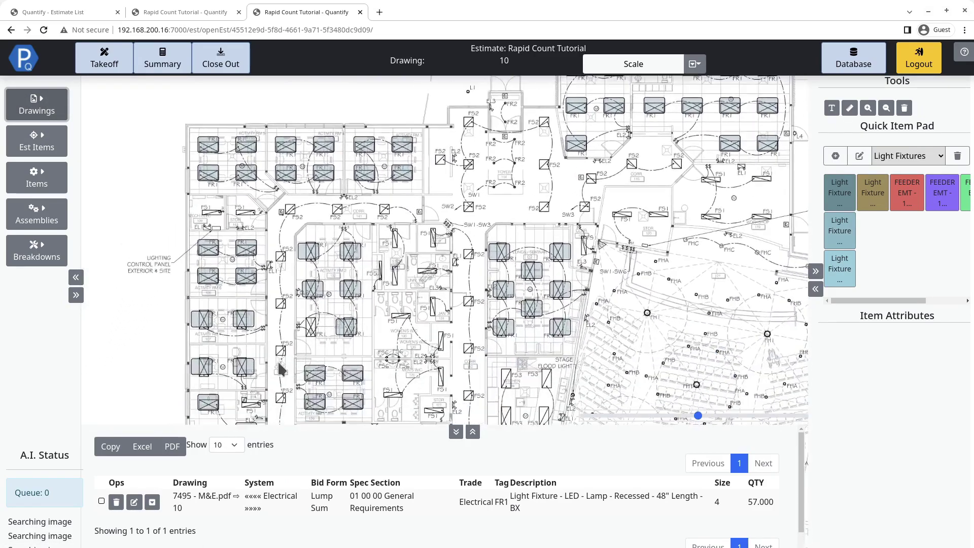
scroll(372, 303, up, 2)
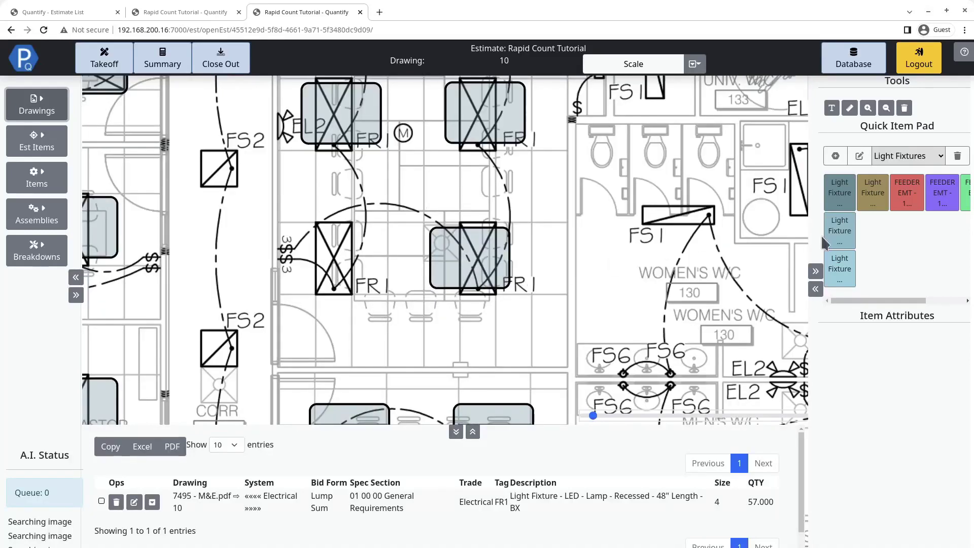
click(841, 199)
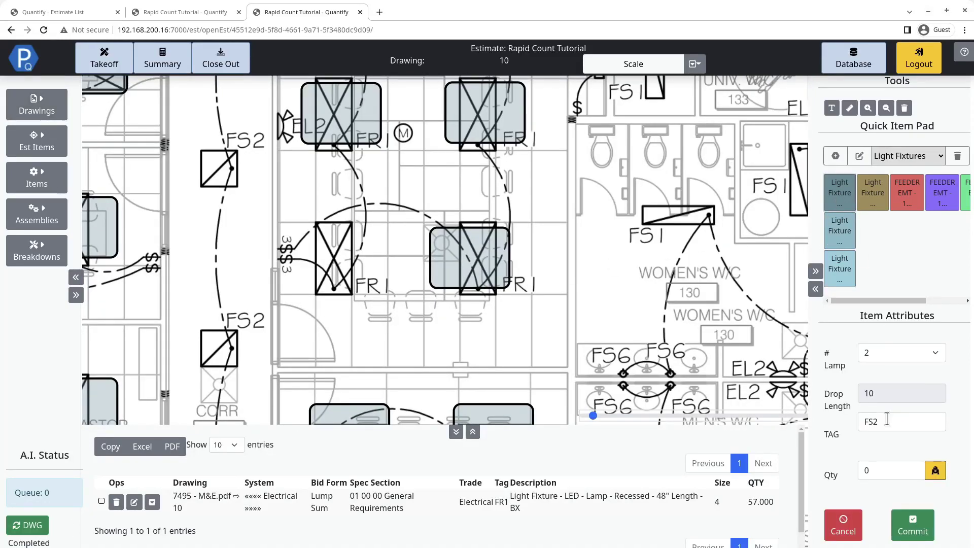
drag(878, 421, 871, 417)
text(FR1)
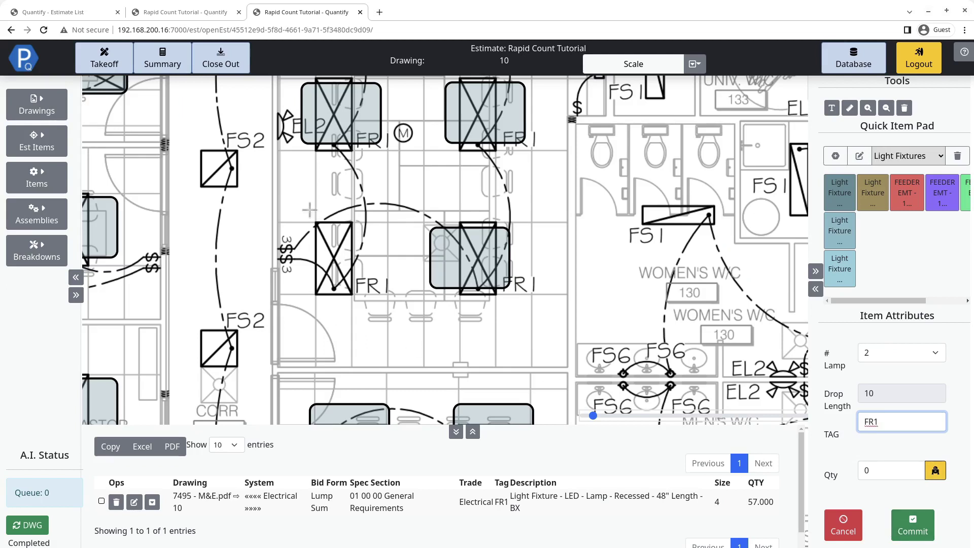
drag(310, 210, 391, 298)
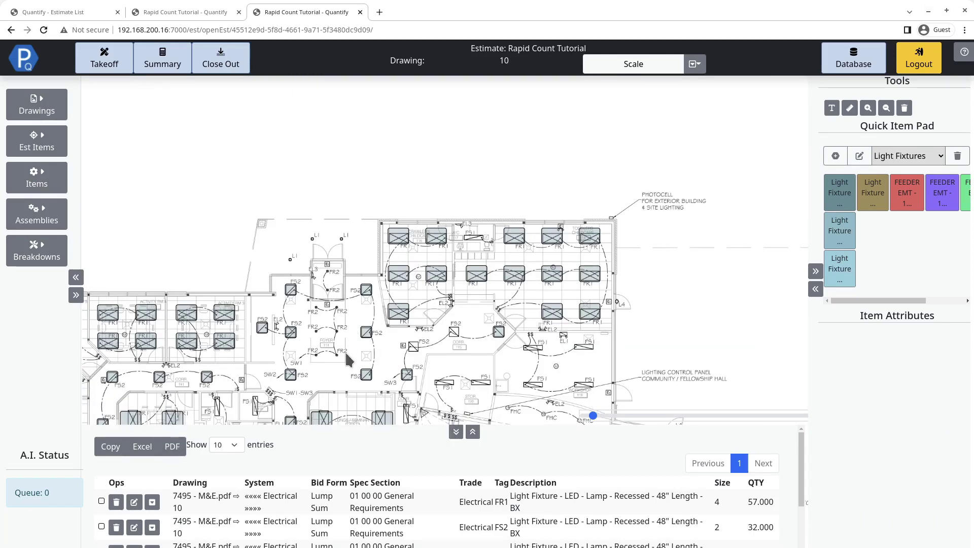
- Examine the marked FR1 and FS2 fixtures across drawing 10 for missed or misplaced counts
scroll(345, 351, up, 3)
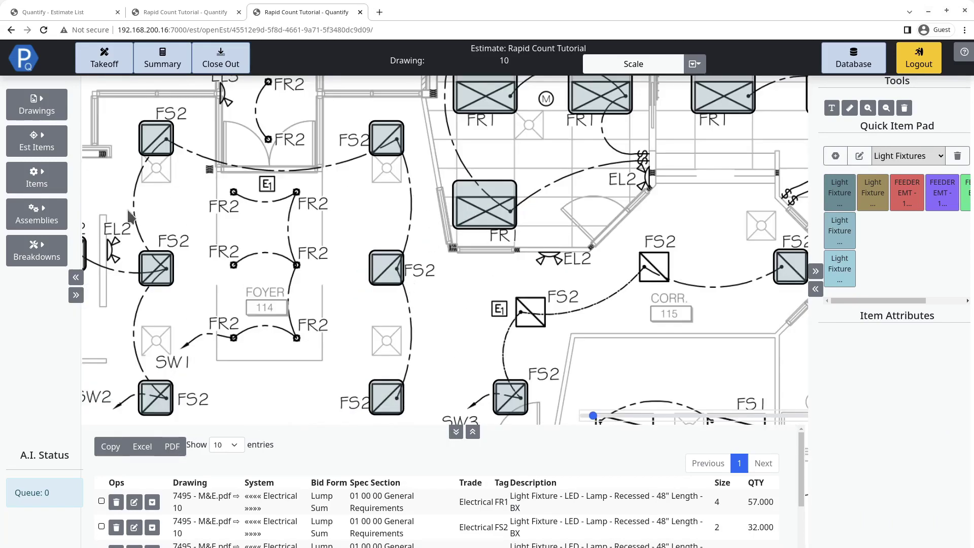
scroll(311, 406, down, 4)
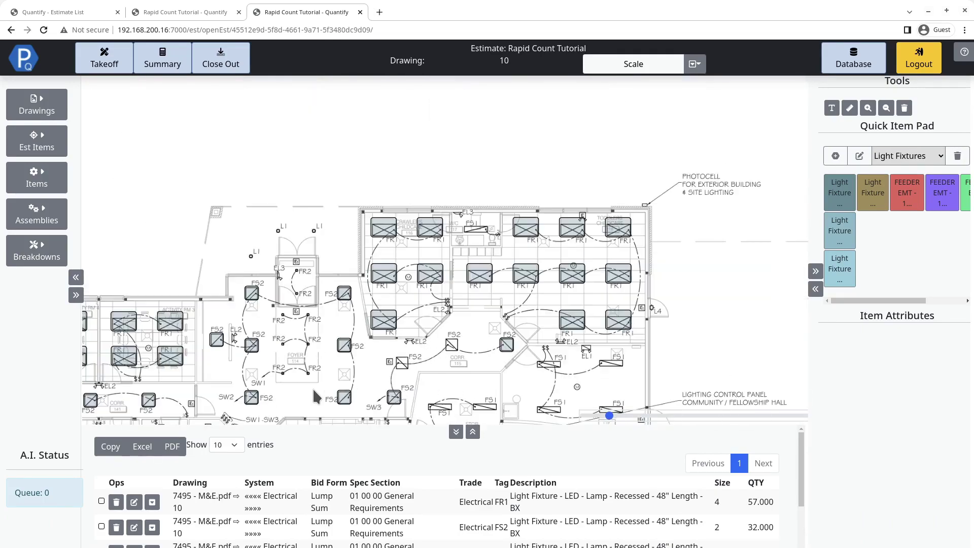
drag(468, 333, 535, 230)
mouse_move(498, 402)
mouse_down()
mouse_move(598, 228)
mouse_move(650, 202)
mouse_up()
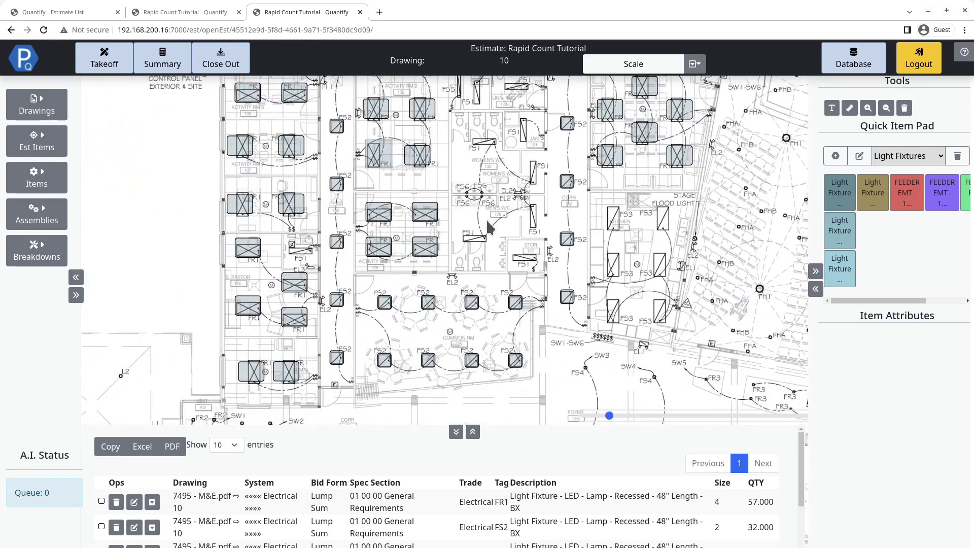
scroll(430, 189, down, 5)
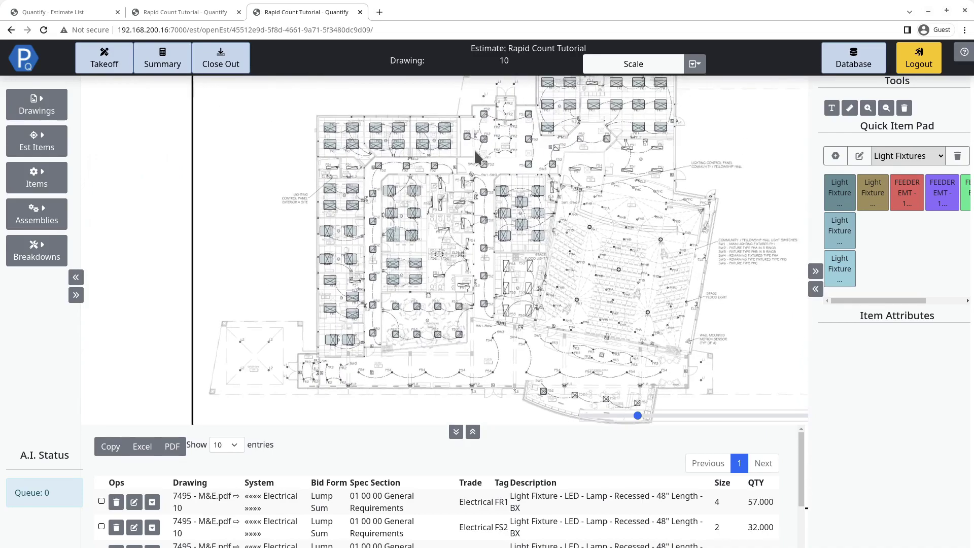
mouse_move(479, 206)
mouse_down()
mouse_move(422, 269)
mouse_move(449, 232)
mouse_up()
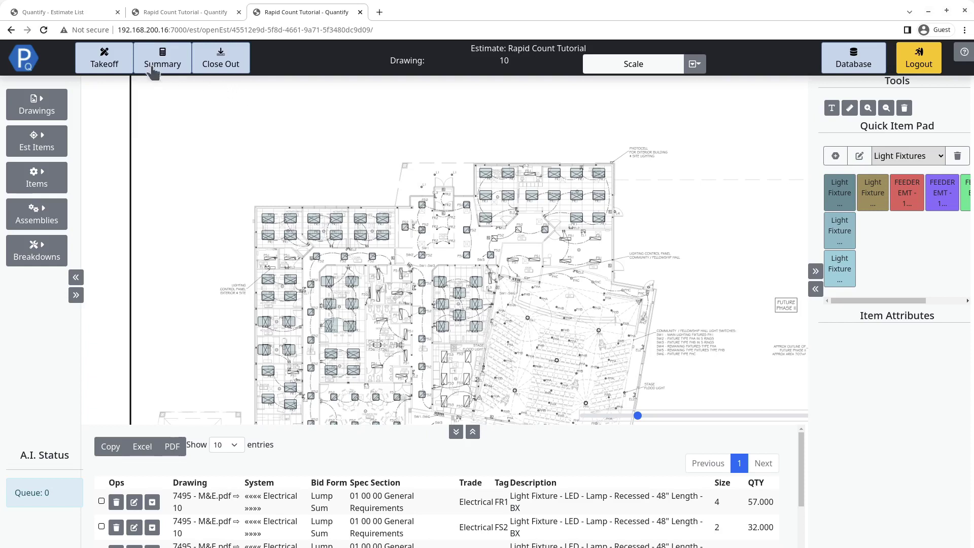
- Review the estimate summary sorted by description and return to the takeoff
click(175, 68)
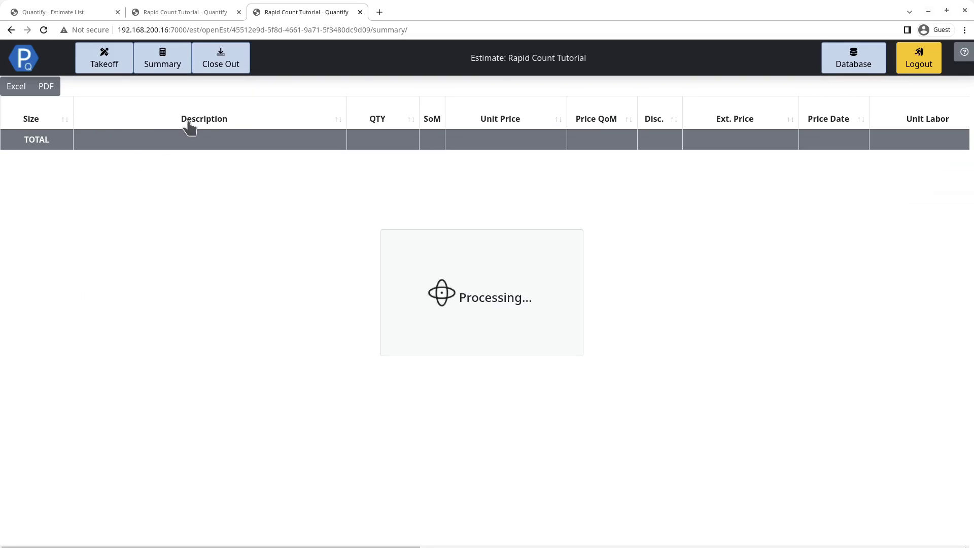
click(218, 117)
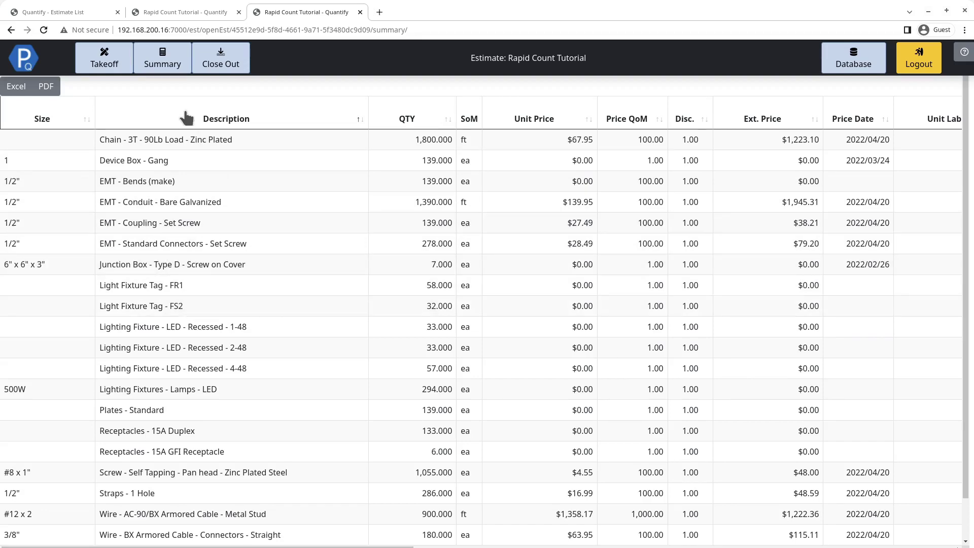
click(115, 70)
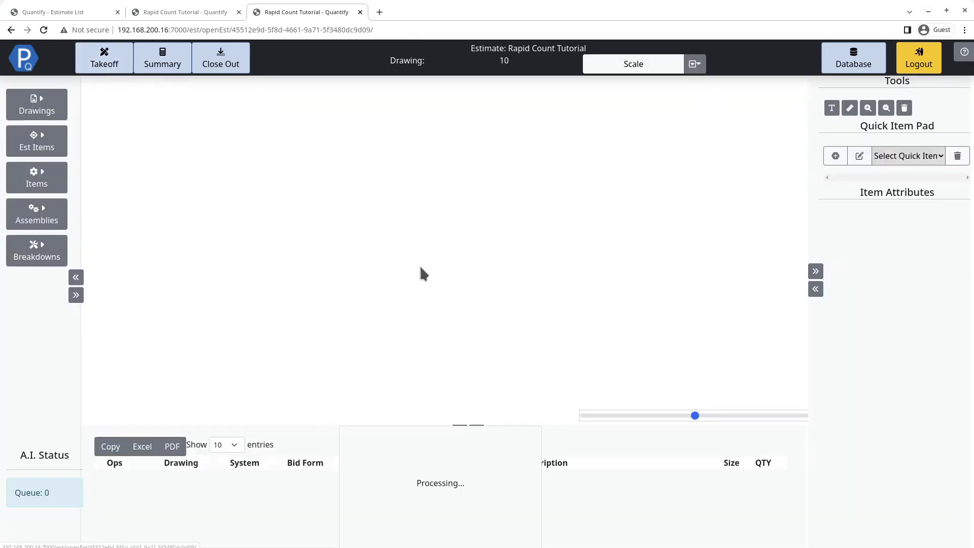